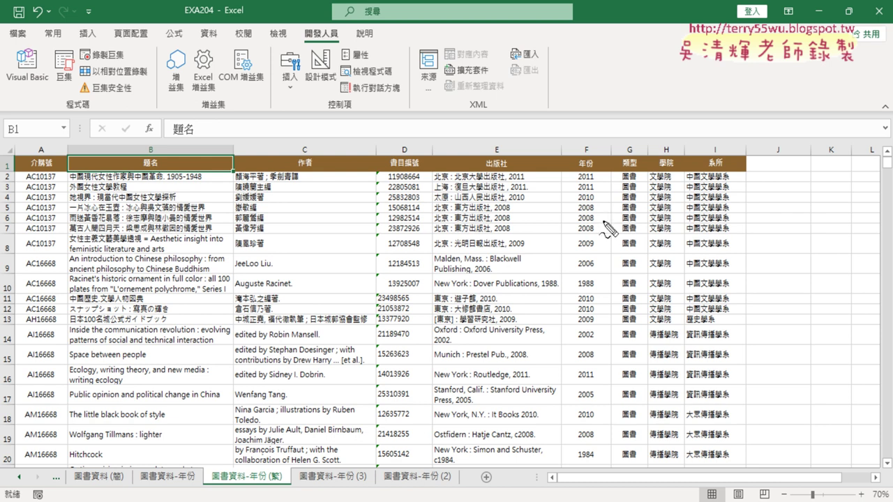
Mark 徐志摩 and 中國 as keyword examples and circle the 題名 header, then clear the marks.
mouse_move(780, 185)
mouse_down()
mouse_move(821, 162)
mouse_move(780, 188)
mouse_up()
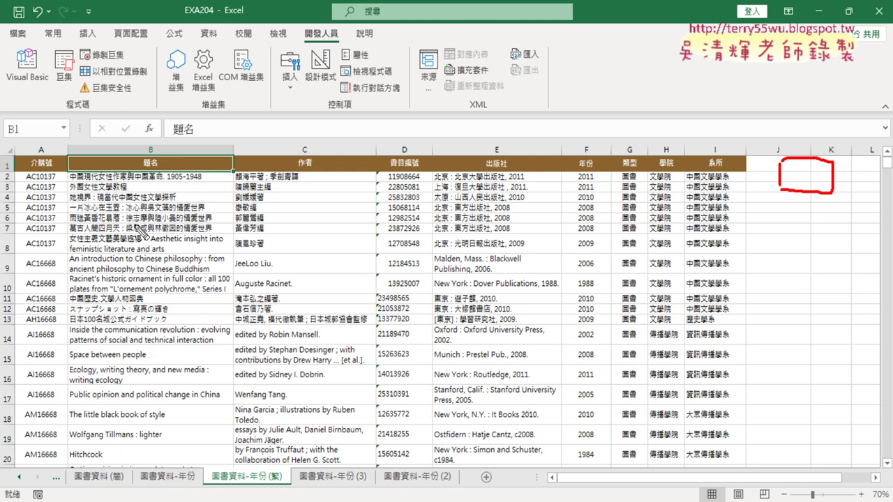
drag(138, 221, 155, 222)
drag(69, 302, 82, 302)
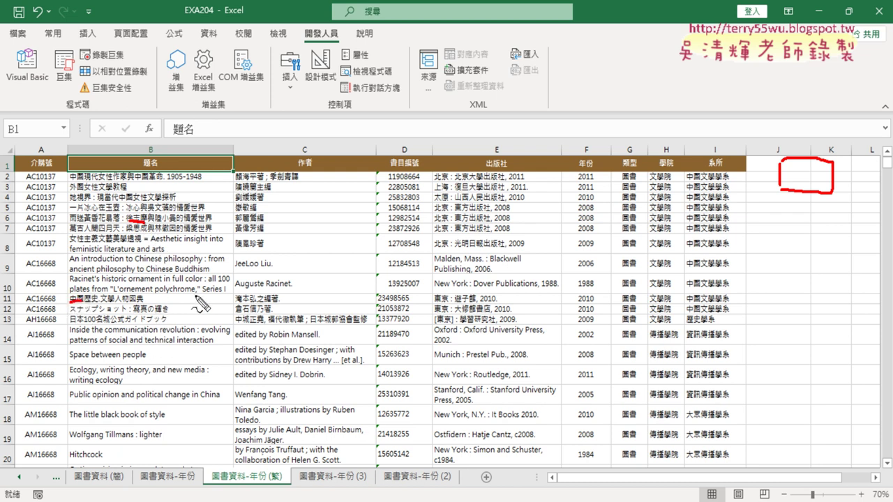
drag(167, 172, 165, 174)
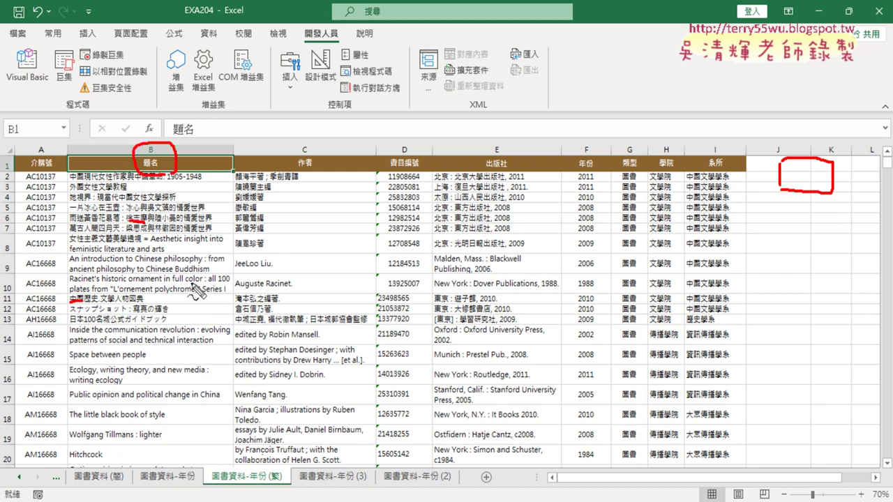
key(Escape)
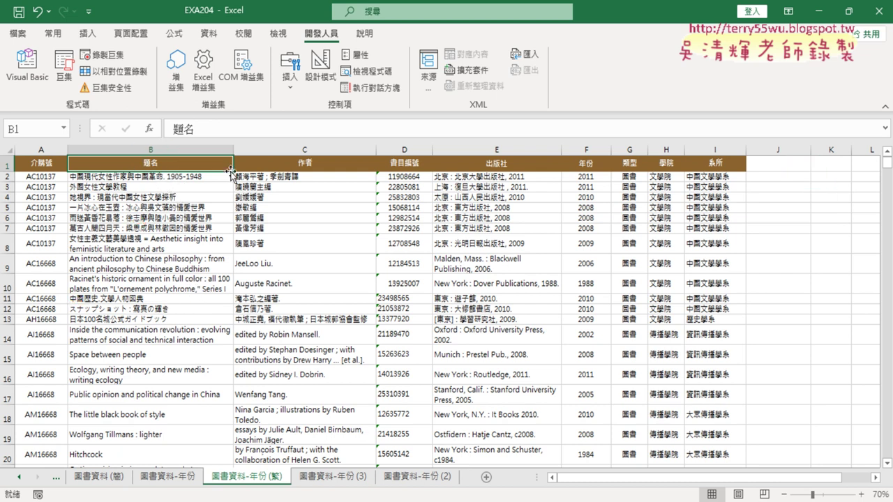
Turn on AutoFilter and preview the 題名 column's filter options without applying any.
click(209, 33)
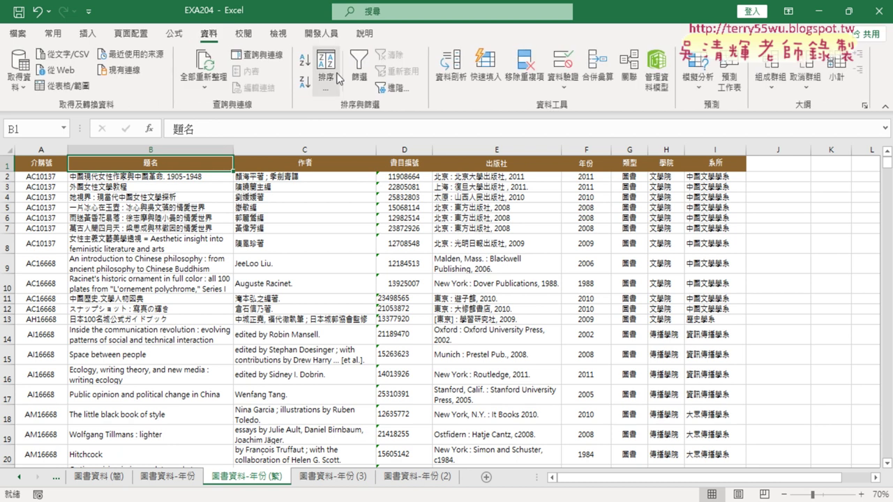
click(359, 70)
click(228, 164)
mouse_move(258, 291)
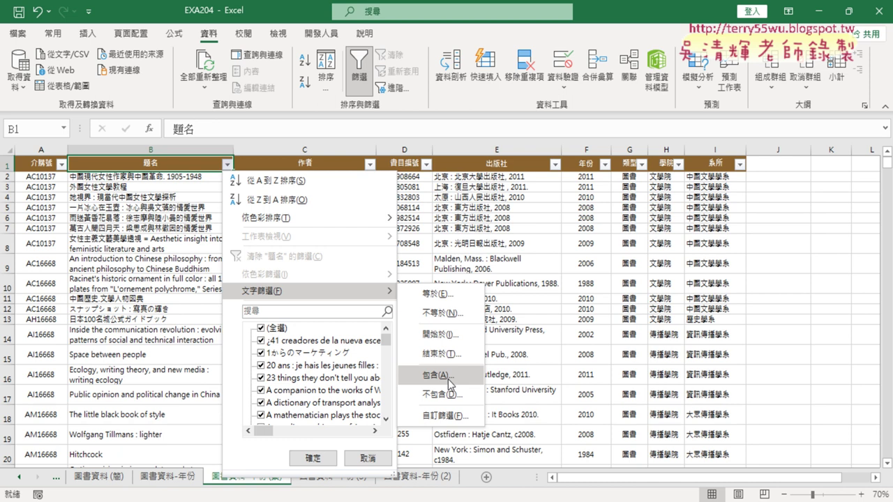
click(367, 459)
Turn filtering back off, reselect header B1, and return to the Developer tab.
click(359, 70)
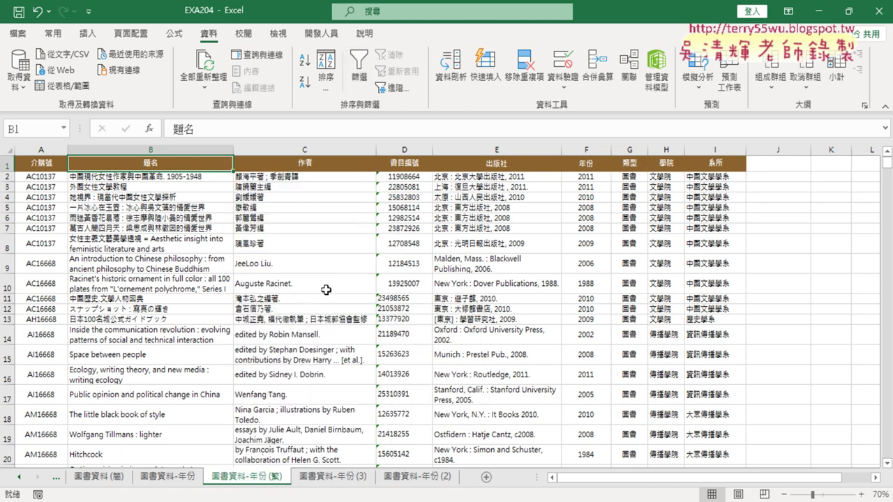
click(300, 282)
click(192, 164)
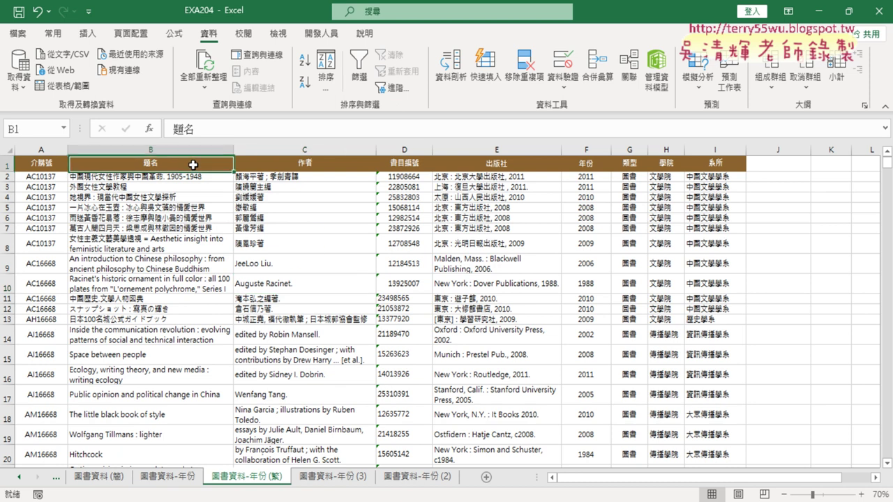
click(322, 34)
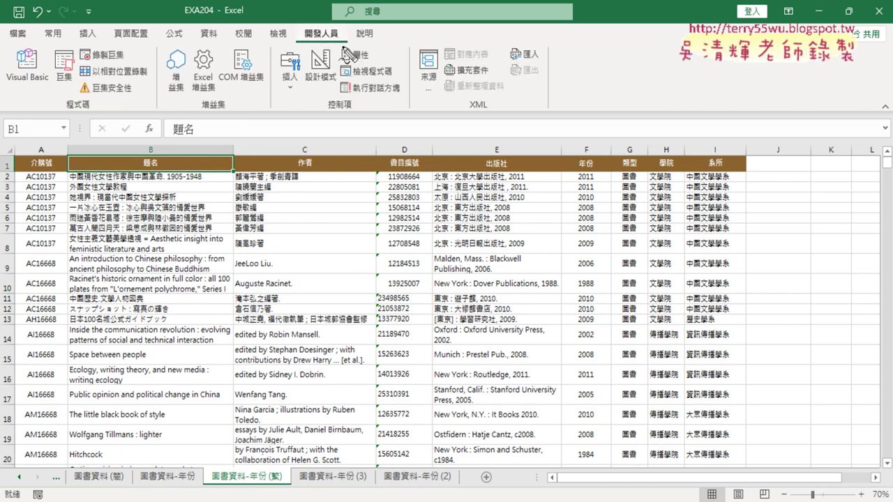
drag(327, 25, 334, 23)
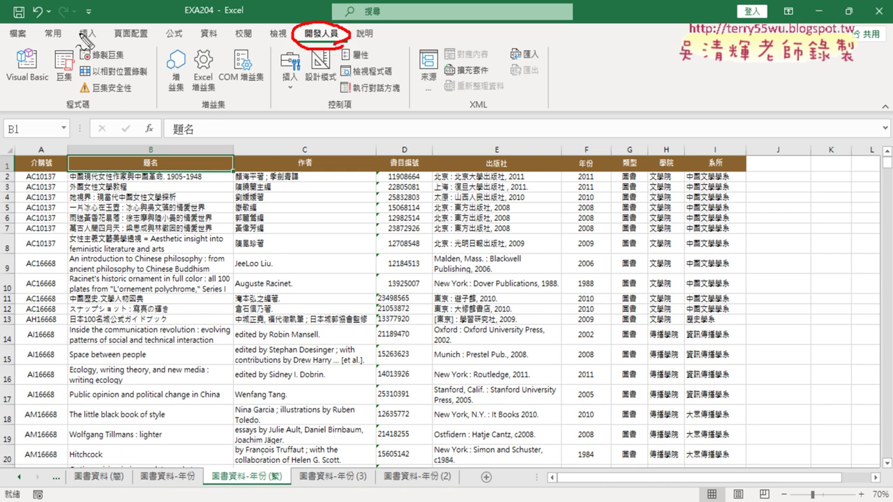
drag(90, 5, 90, 21)
key(Escape)
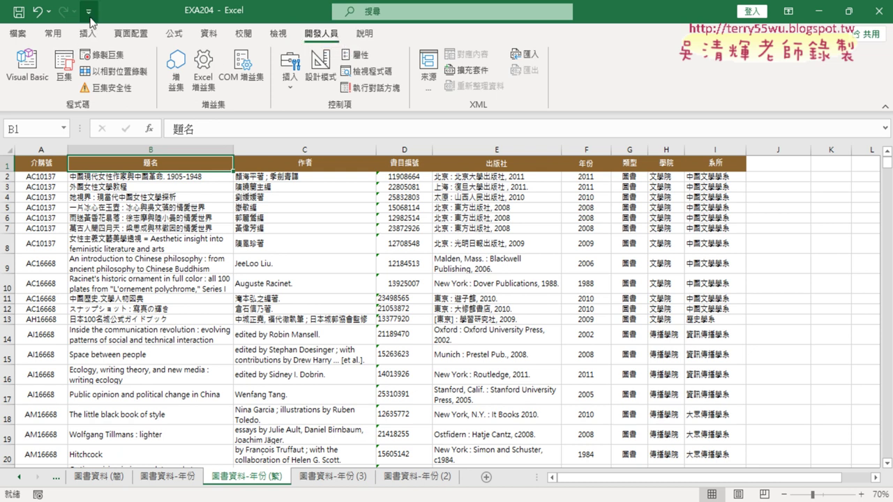
click(88, 11)
click(126, 285)
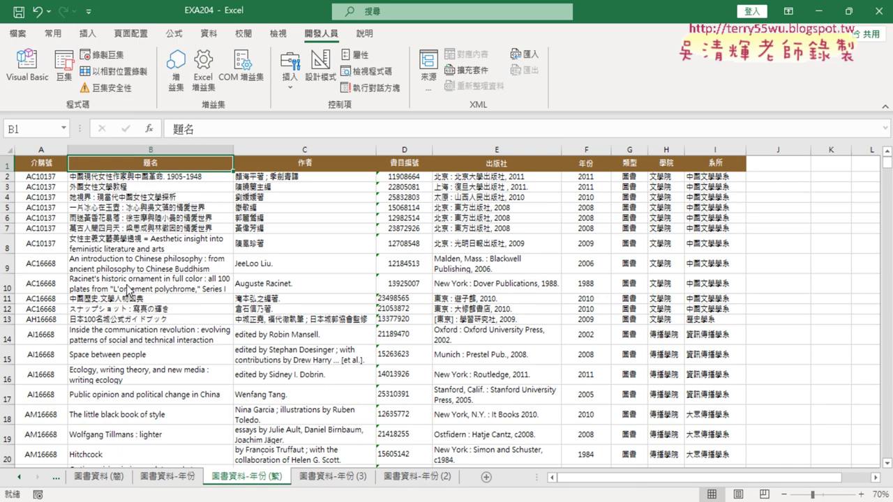
click(214, 200)
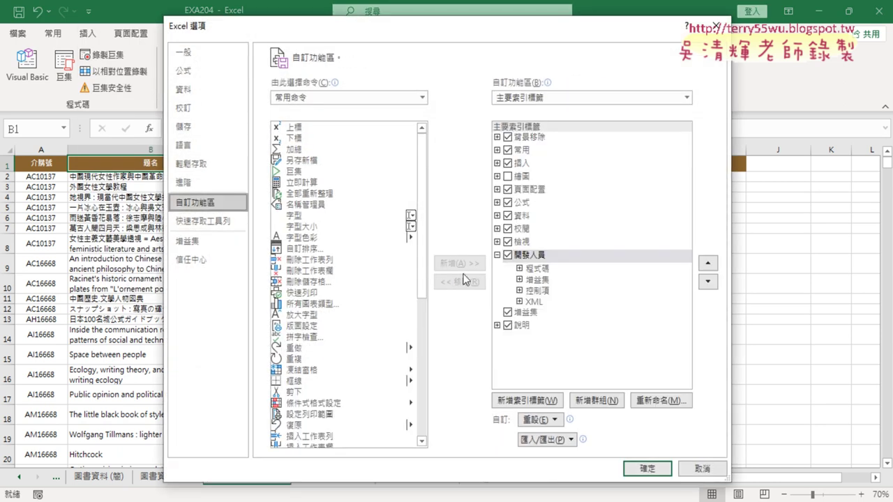
click(508, 255)
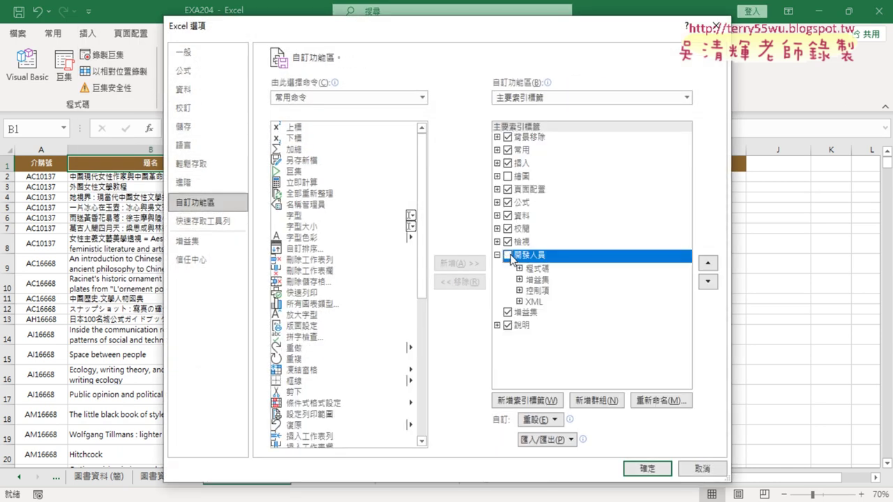
mouse_move(443, 24)
mouse_down()
mouse_move(446, 71)
mouse_move(522, 26)
mouse_up()
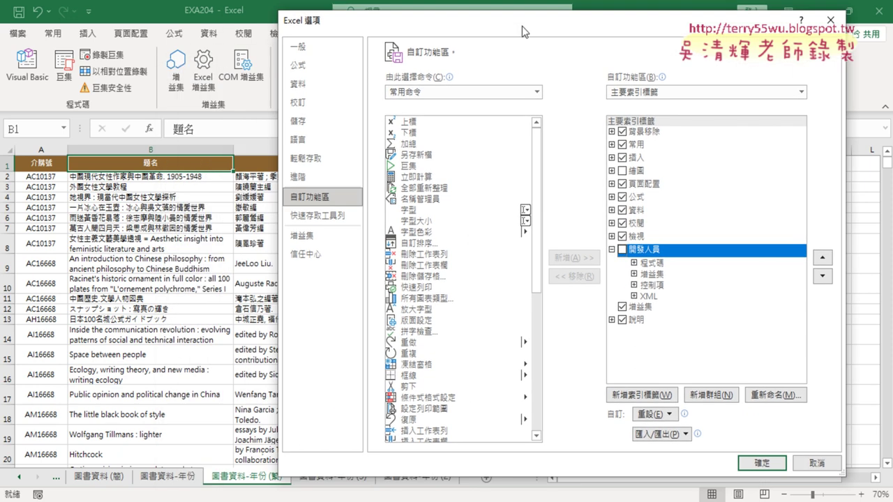
click(622, 249)
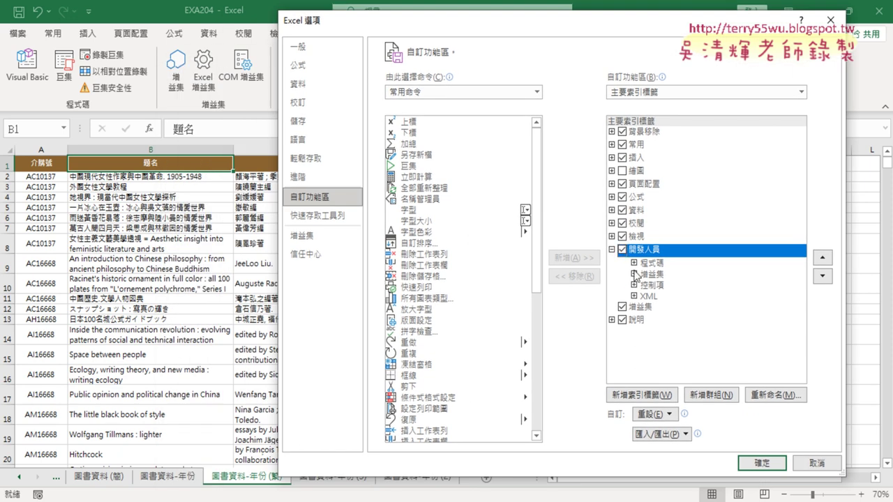
click(757, 463)
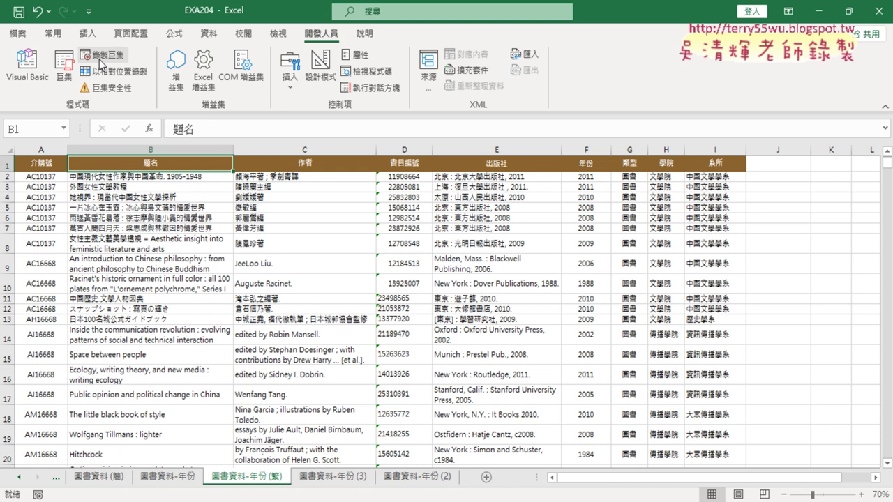
Select author cells C10, C8 and C6 and header B1, then bring up Record Macro.
click(353, 284)
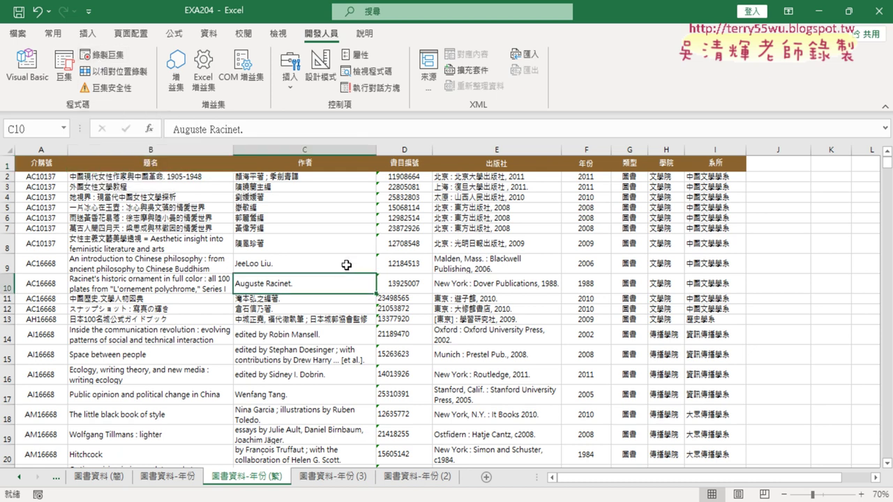
click(210, 168)
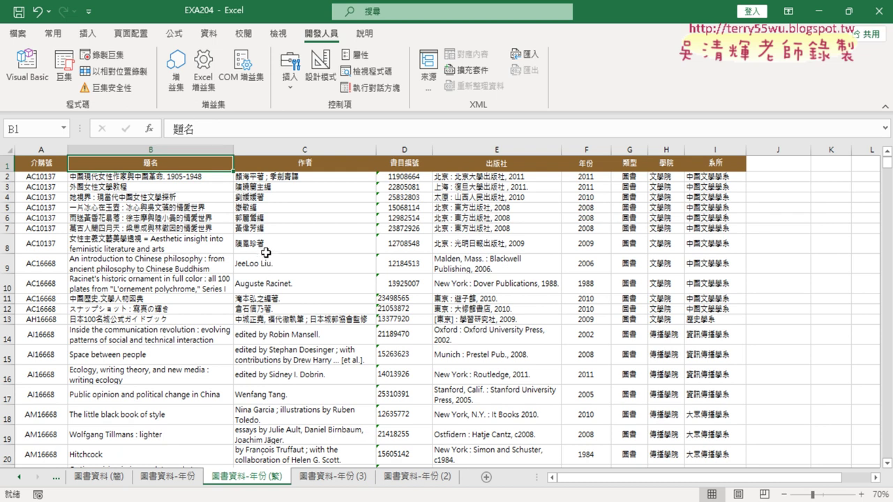
click(301, 249)
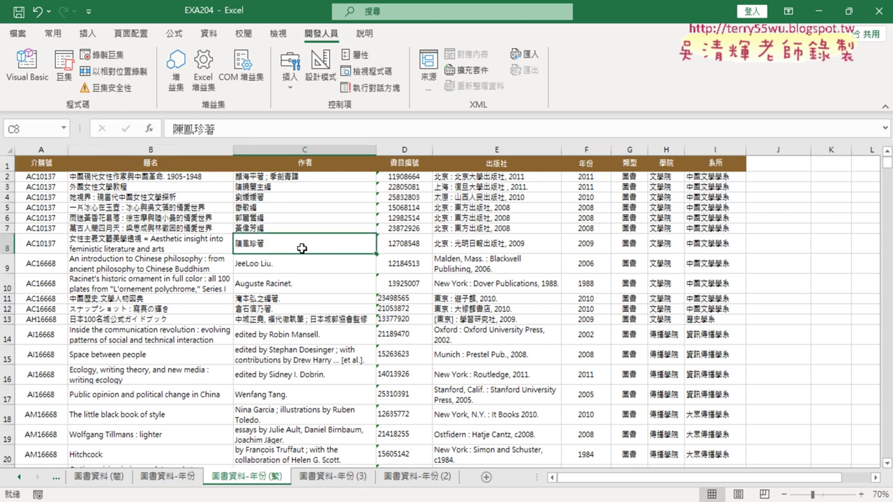
click(146, 162)
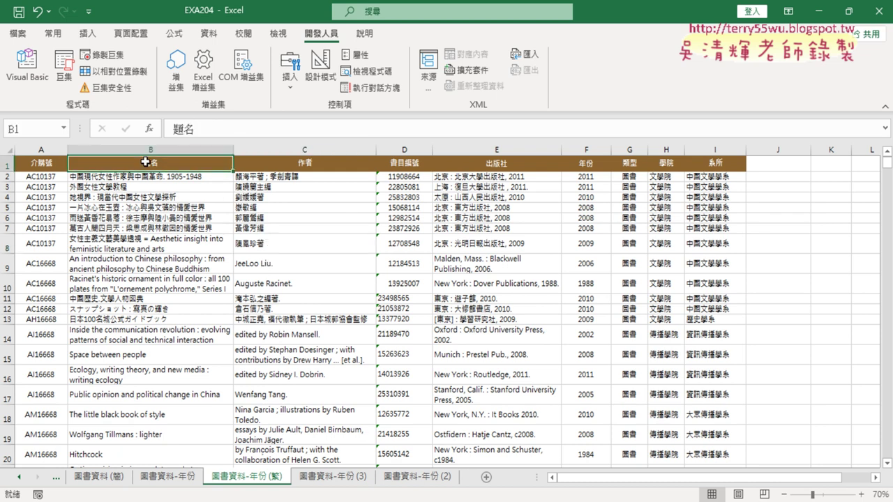
click(278, 218)
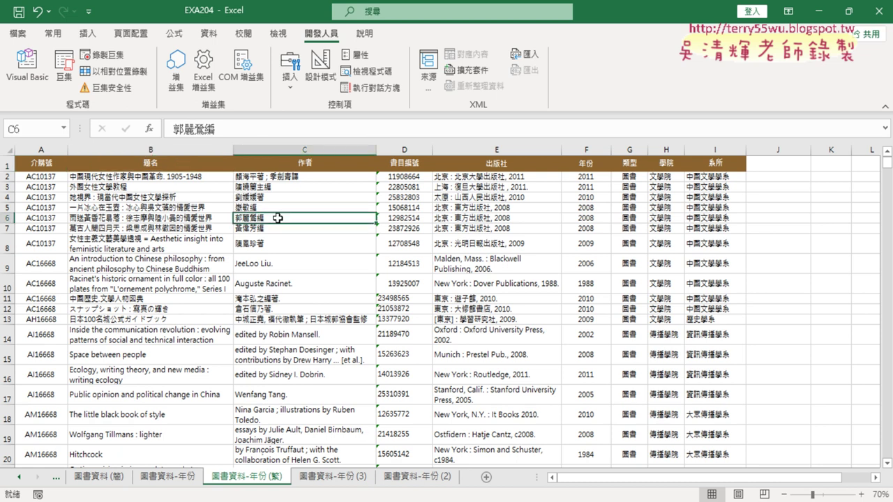
click(111, 57)
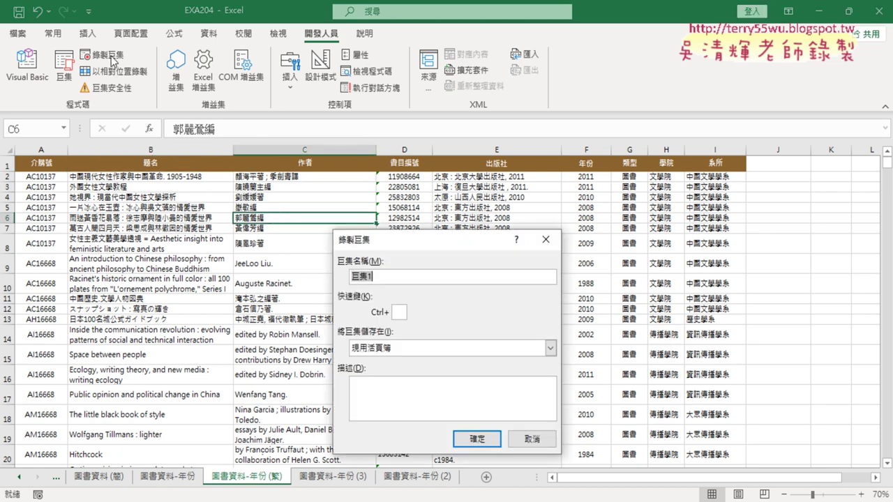
Name the macro 篩選題名, start recording, and dismiss the too-complex-to-record warning.
text(ㄕ)
text(篩選關)
text(欄名)
key(Down)
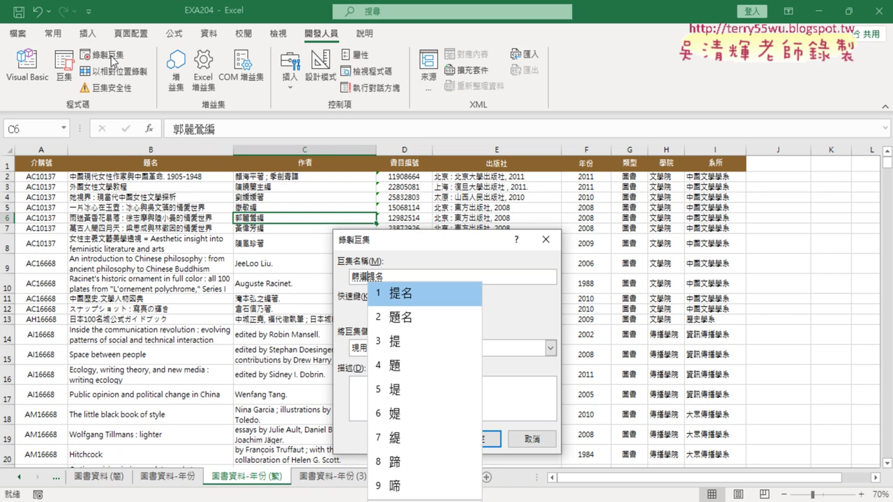
key(Down)
key(Return)
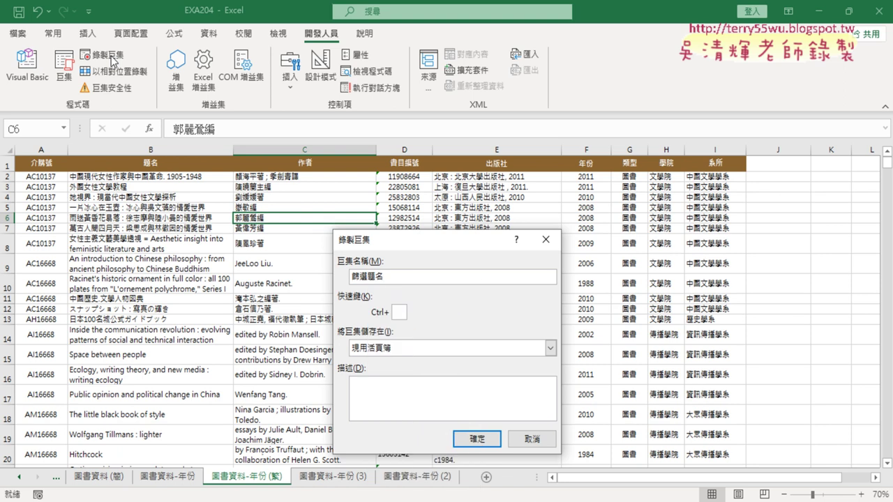
drag(119, 60, 124, 54)
mouse_move(380, 249)
mouse_down()
mouse_move(391, 286)
mouse_move(383, 279)
mouse_move(459, 428)
mouse_move(429, 428)
mouse_move(492, 438)
mouse_up()
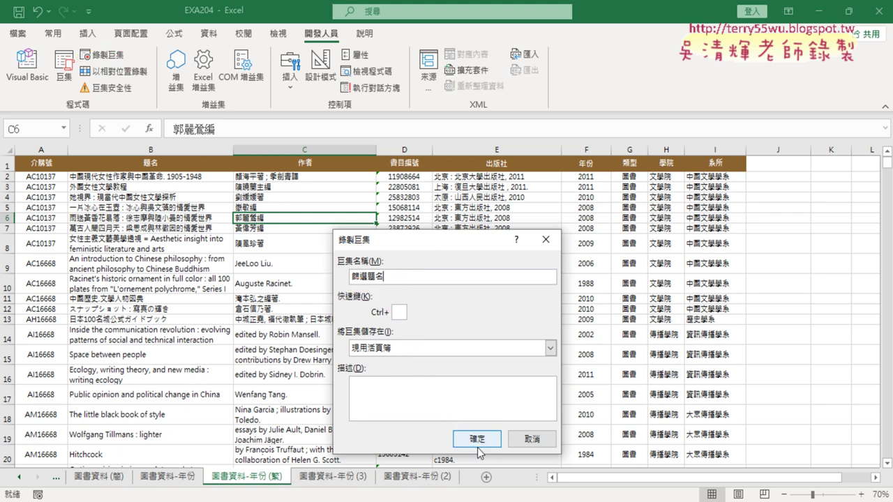
click(479, 441)
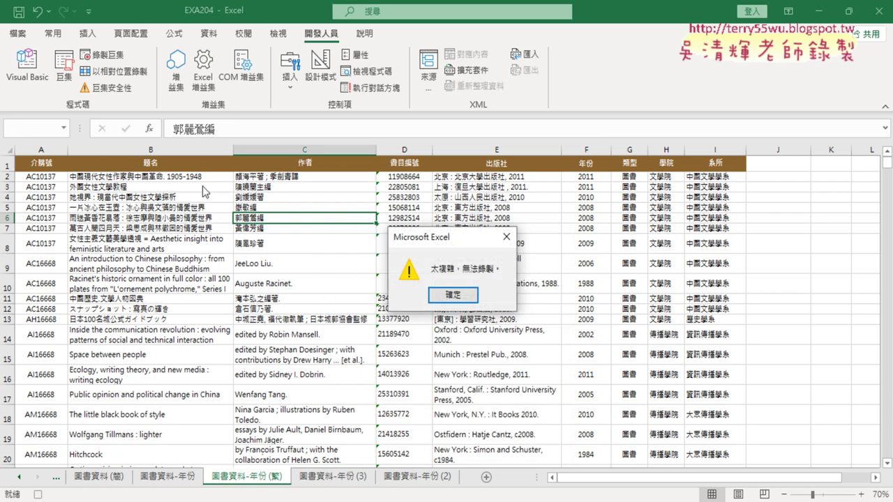
click(452, 296)
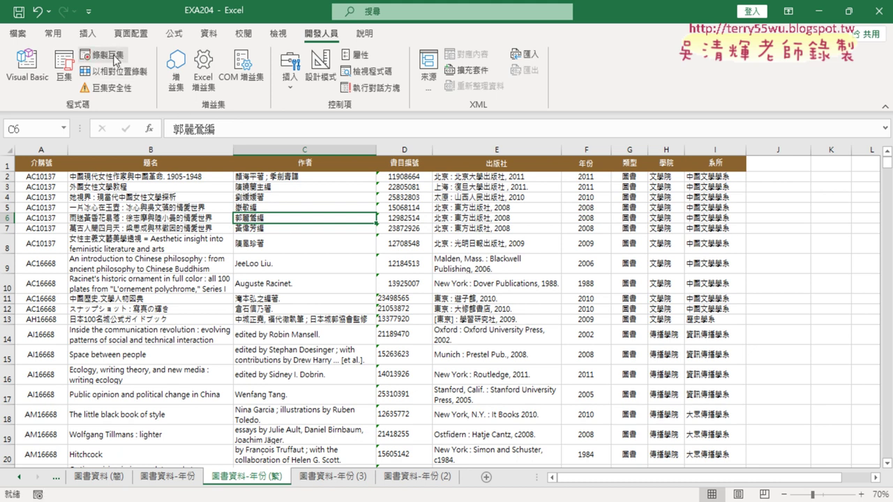
Stop recording, record another macro named 篩選書名, and dismiss the cannot-record warning.
click(104, 56)
click(105, 55)
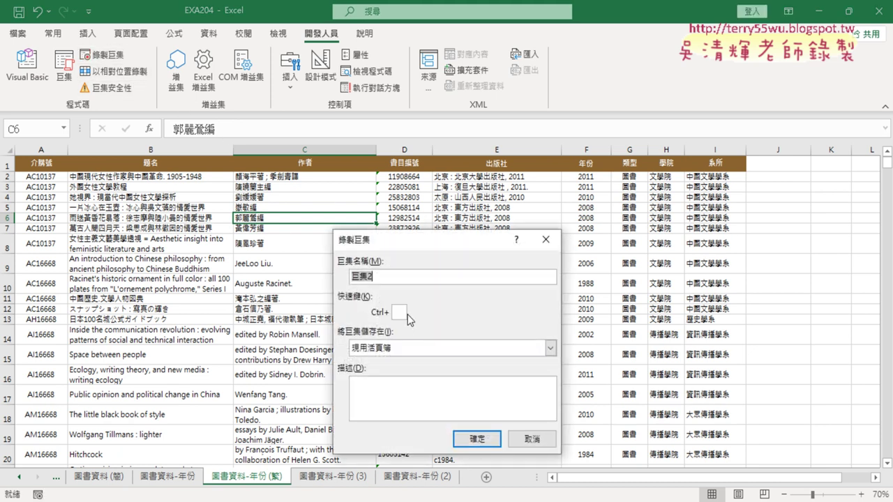
text(ㄕ)
text(篩選)
text(書名)
key(Return)
click(480, 440)
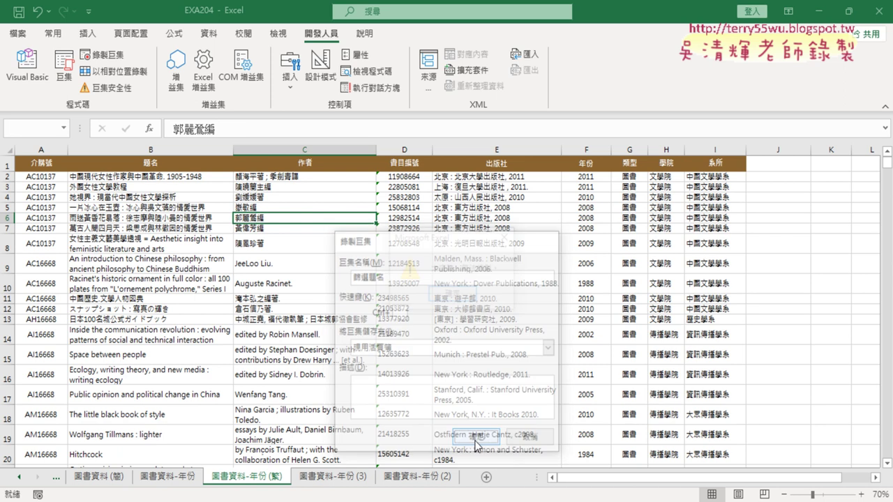
click(471, 296)
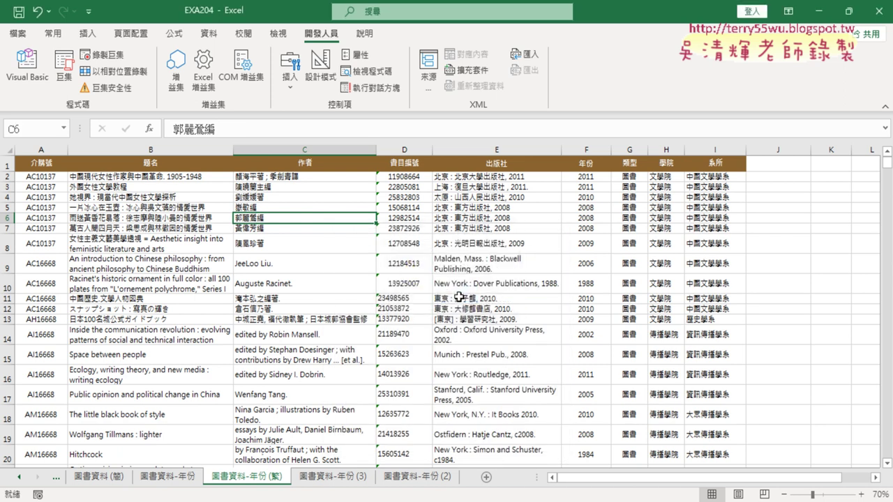
Start a fresh recording with the macro name trimmed to 篩選.
click(101, 55)
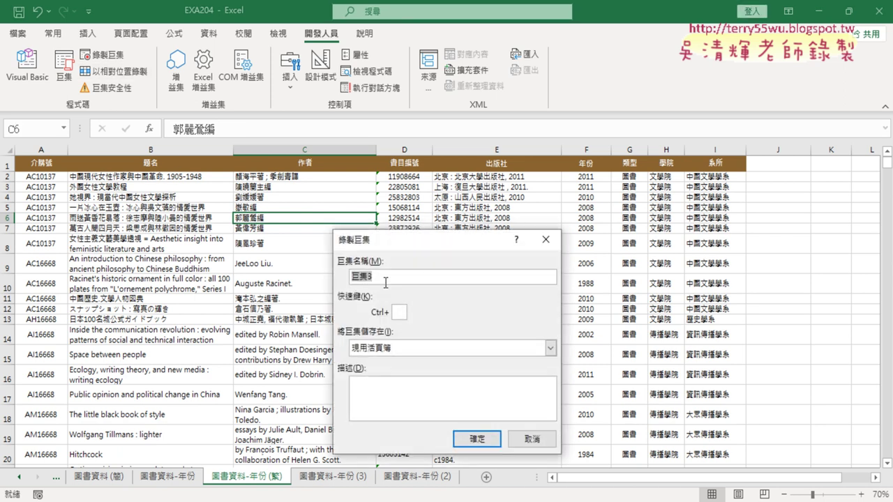
click(382, 276)
text(ㄏ顏ㄩ)
text(色)
key(Home)
key(Delete)
key(Delete)
key(Delete)
click(475, 439)
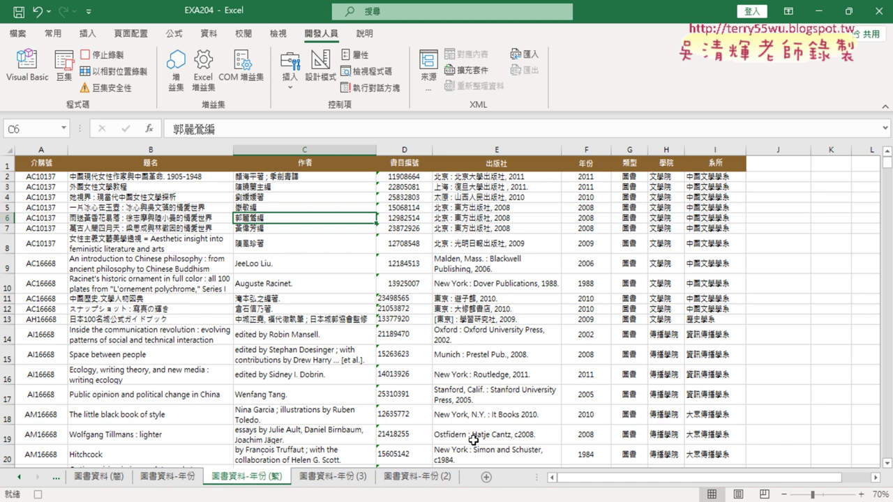
Filter the 題名 column to titles containing 文學, leaving 6 of 556 records.
click(157, 166)
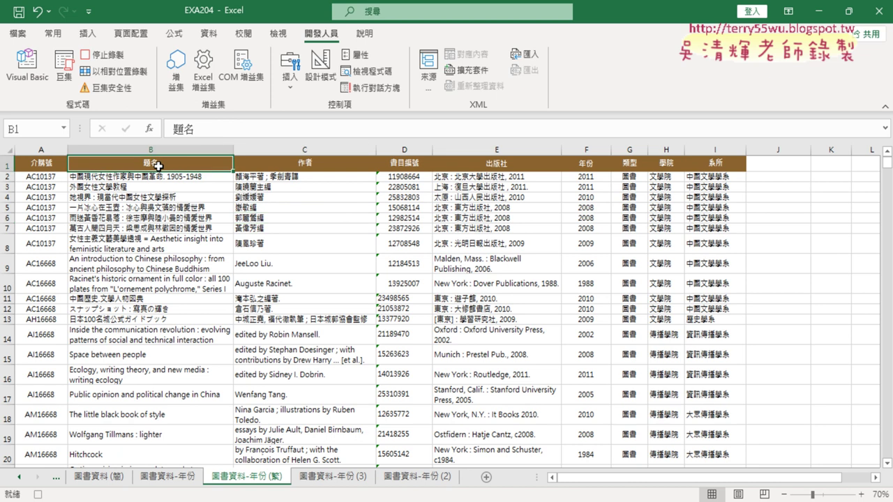
click(208, 34)
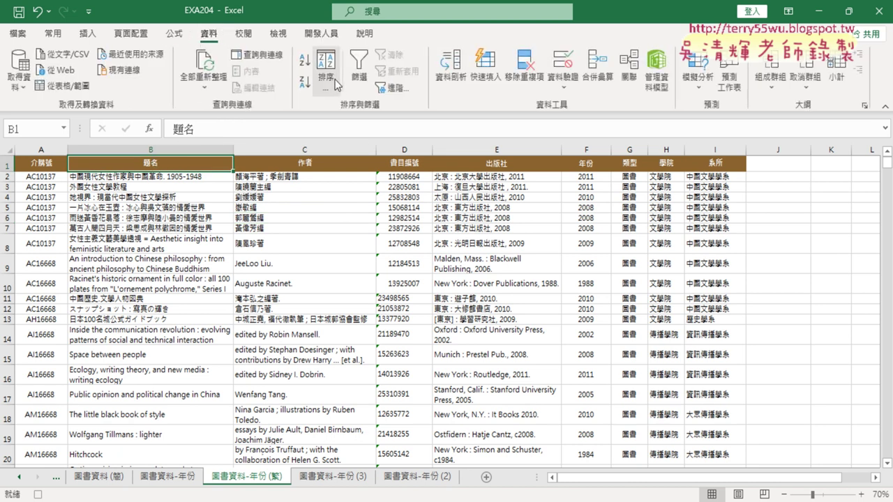
click(356, 79)
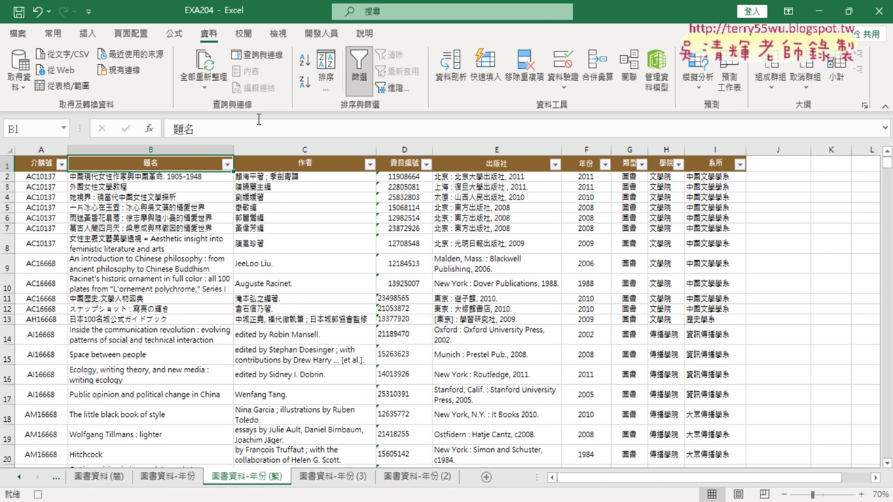
click(228, 164)
mouse_move(307, 291)
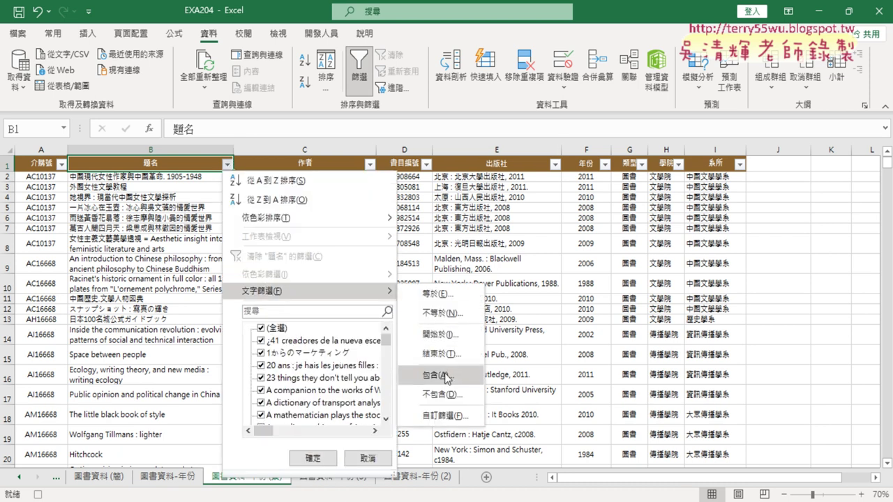
click(446, 378)
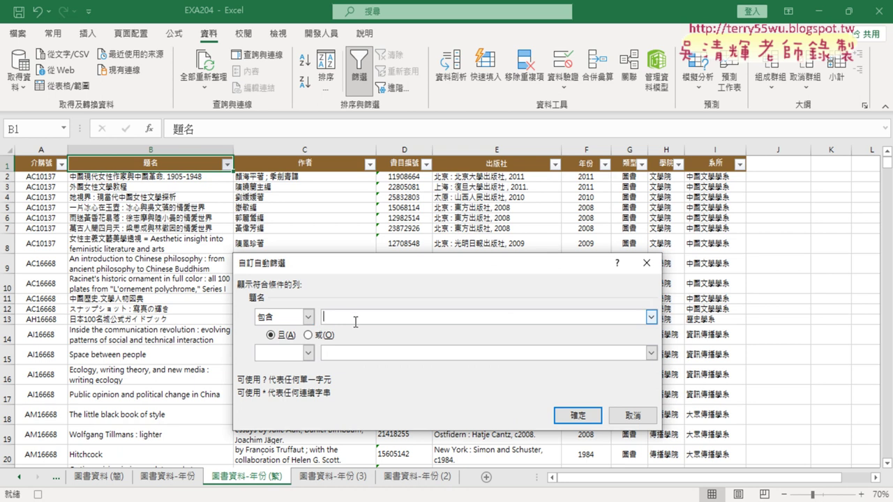
text(x)
text(xxx)
key(BackSpace)
key(BackSpace)
key(BackSpace)
text(文學)
click(578, 415)
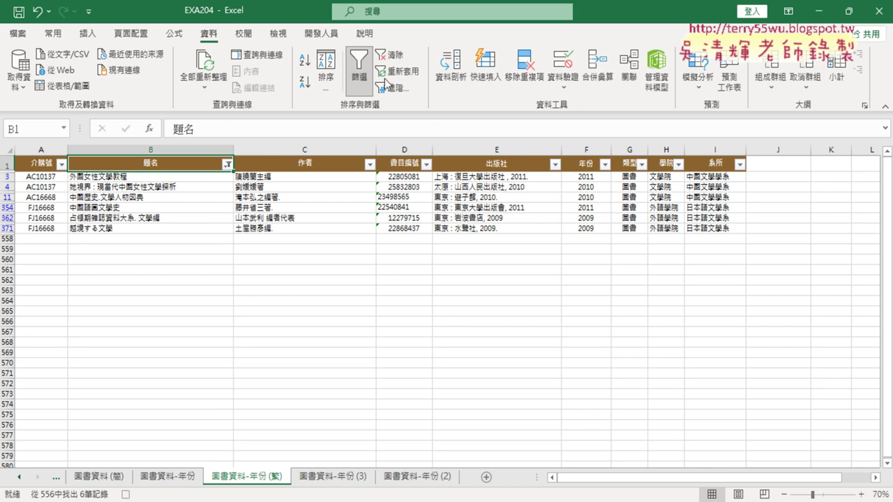
click(321, 33)
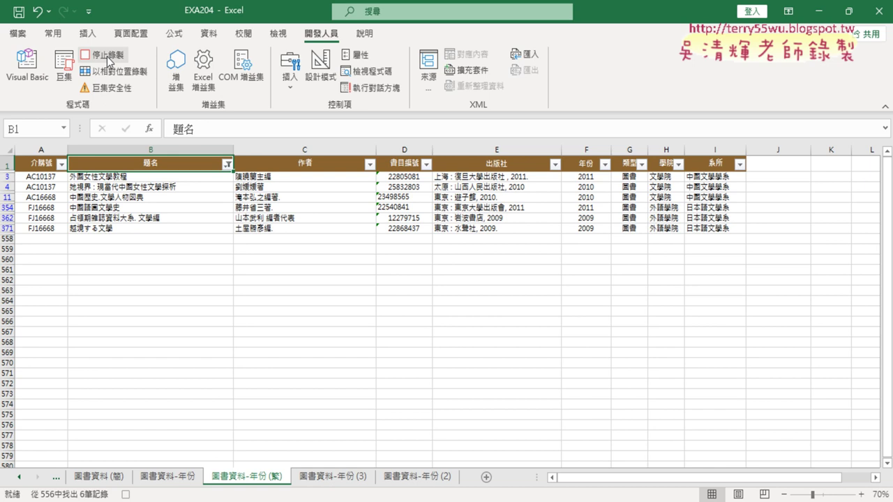
Stop the 篩選 recording and start recording a new macro named 取消篩選.
click(104, 55)
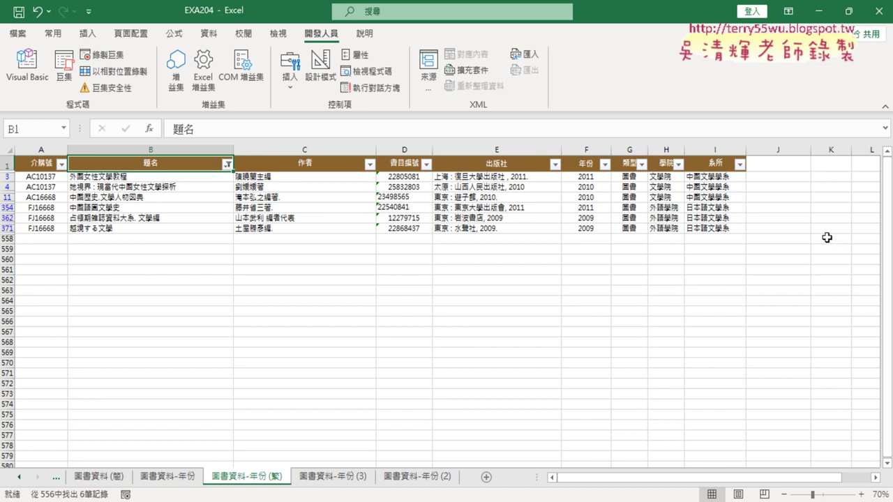
click(209, 34)
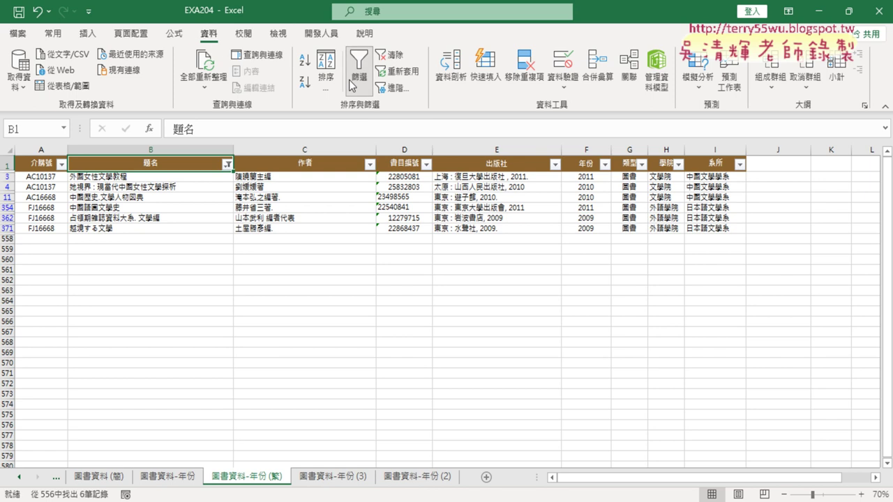
click(321, 34)
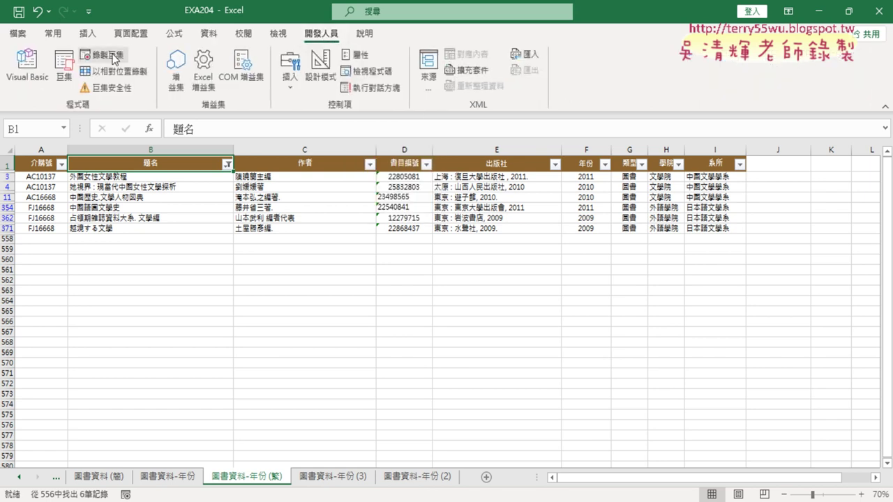
click(115, 58)
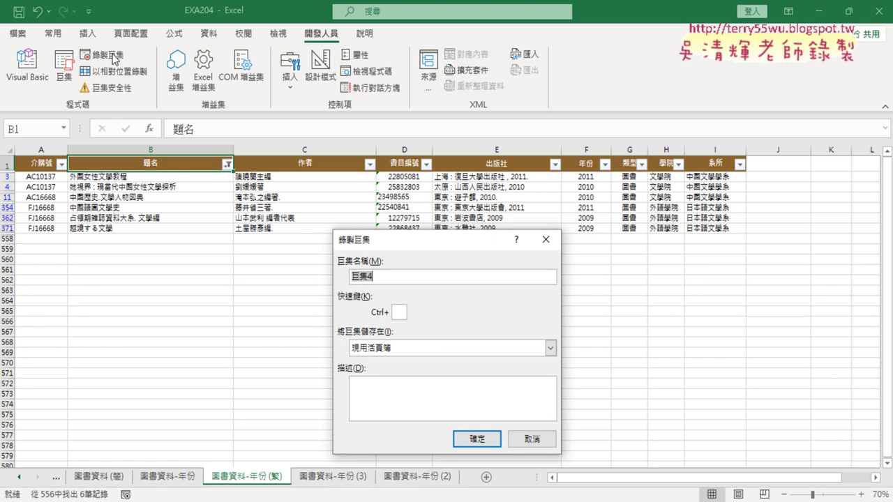
text(取)
text(ㄒㄧㄠ)
key(space)
text(ㄕㄞ)
key(space)
text(ㄒㄩㄢˇ)
click(472, 440)
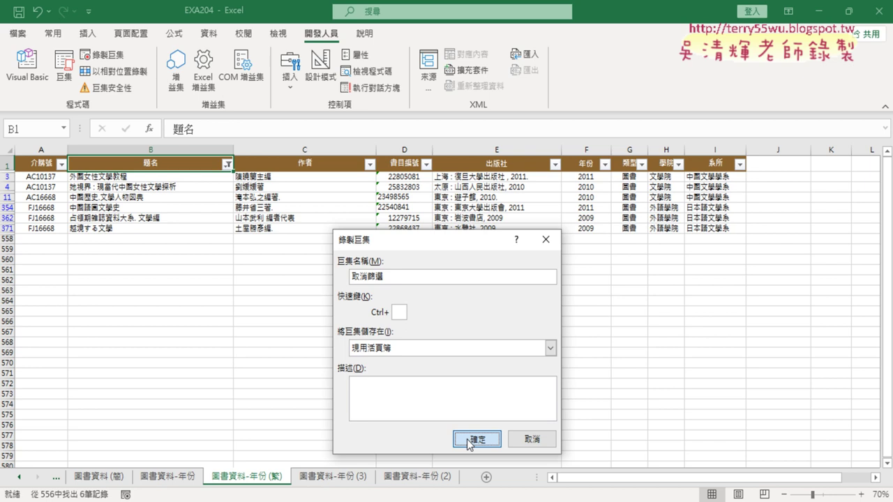
Turn filtering off so all 556 books show, then stop the 取消篩選 recording.
click(208, 33)
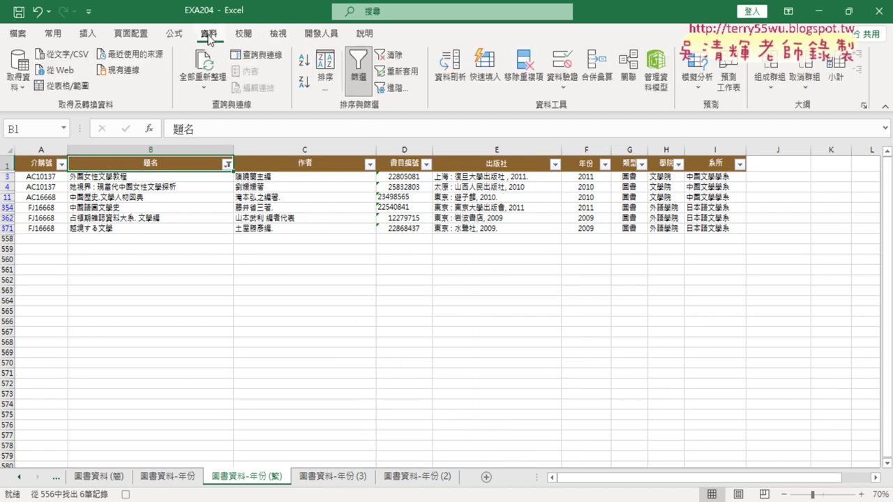
click(361, 79)
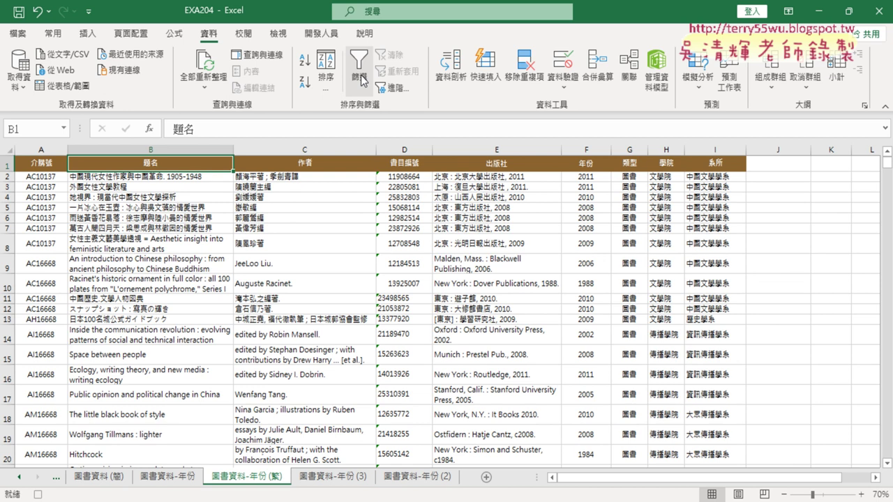
click(323, 35)
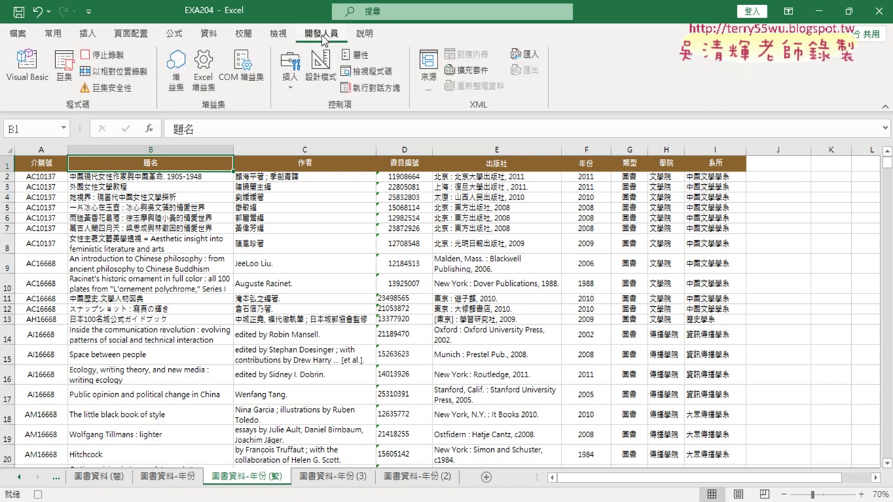
click(106, 59)
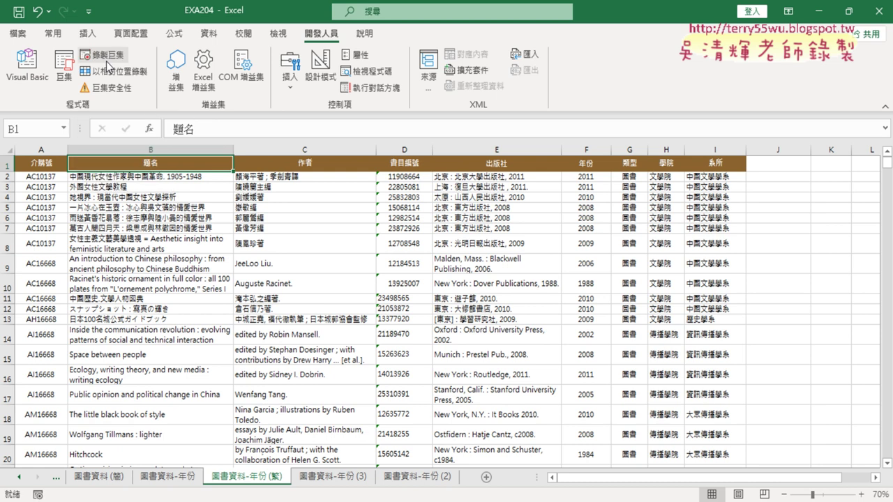
Pick 篩選 from the workbook's macro list and open its code for editing.
click(63, 70)
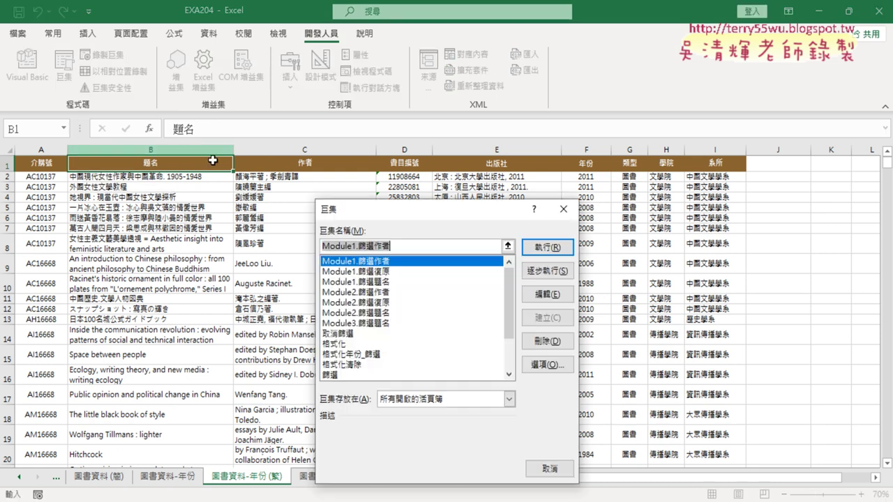
scroll(394, 331, down, 3)
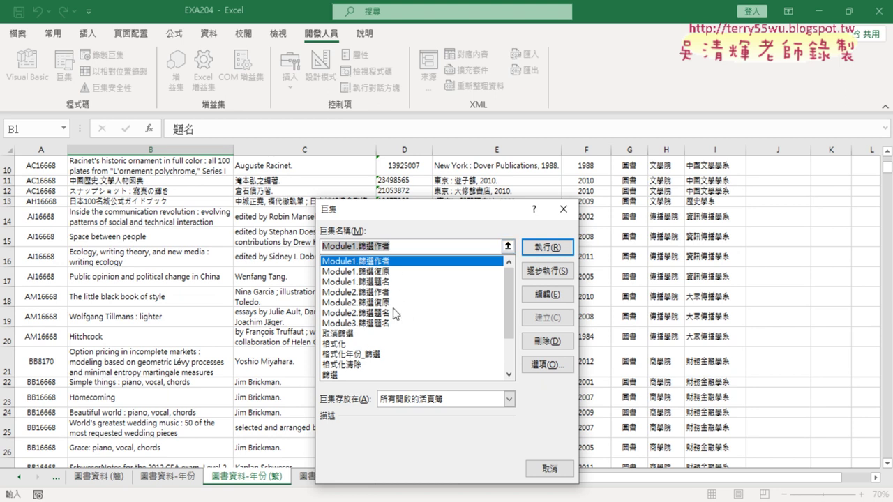
scroll(510, 323, down, 2)
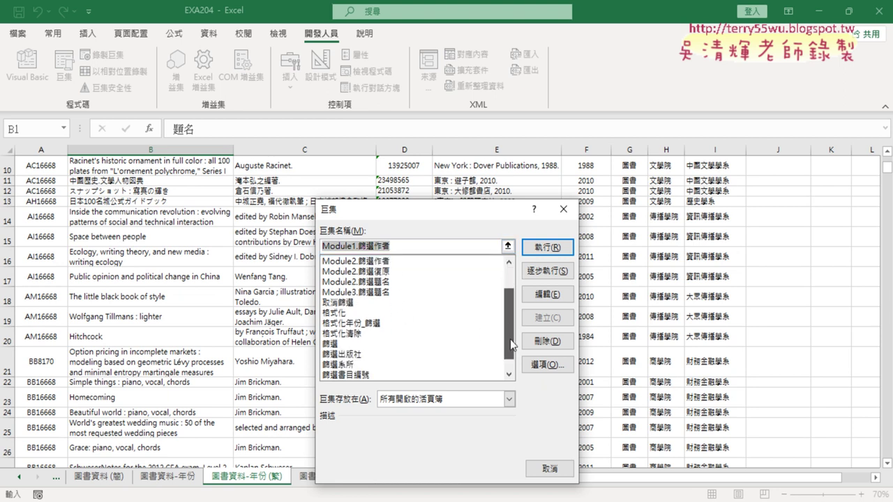
key(BackSpace)
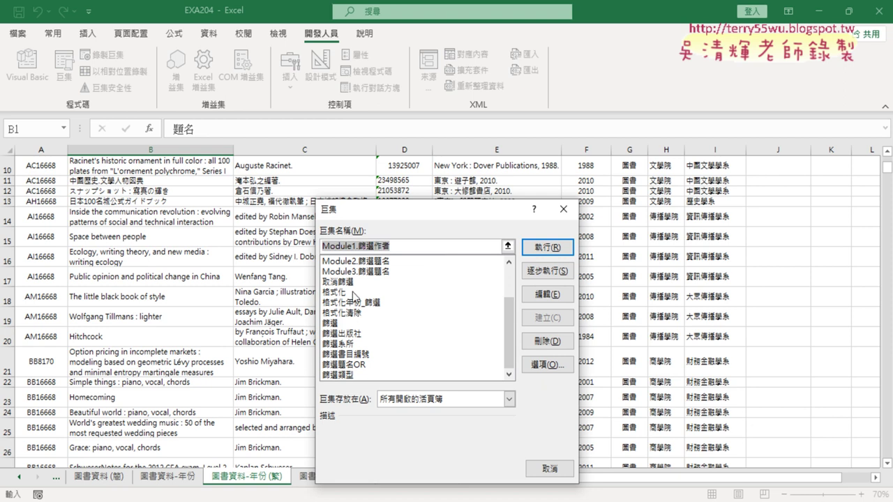
click(346, 324)
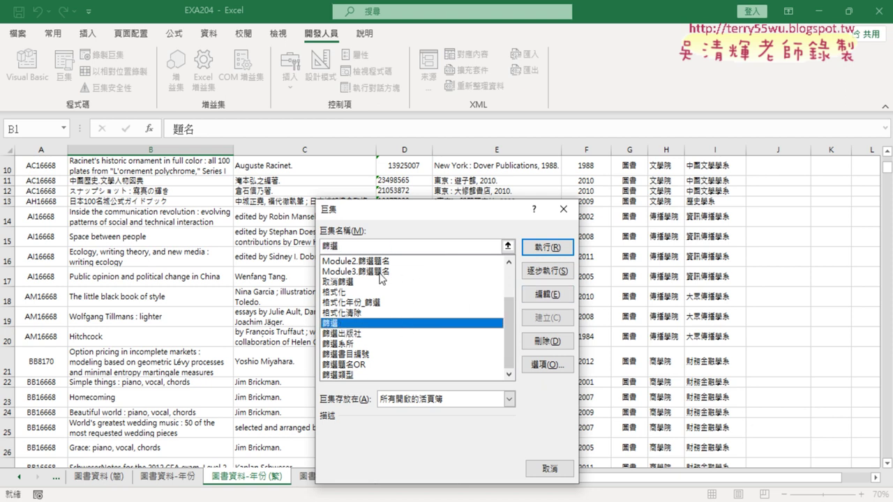
click(557, 299)
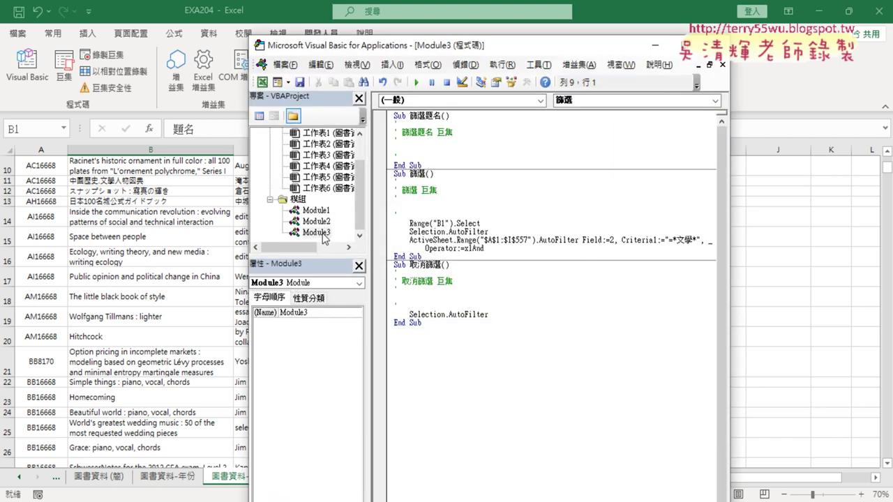
Remove Module2 and Module1 from the VBA project without exporting them.
double_click(316, 221)
drag(444, 377, 394, 115)
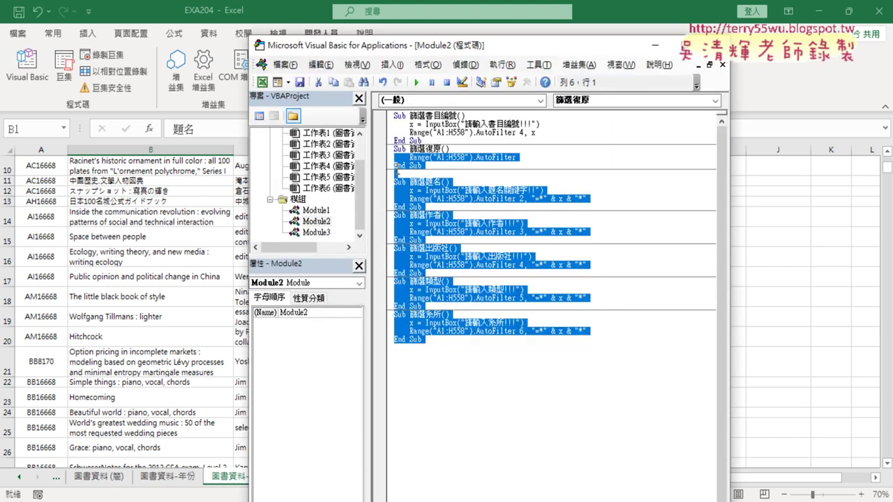
right_click(324, 222)
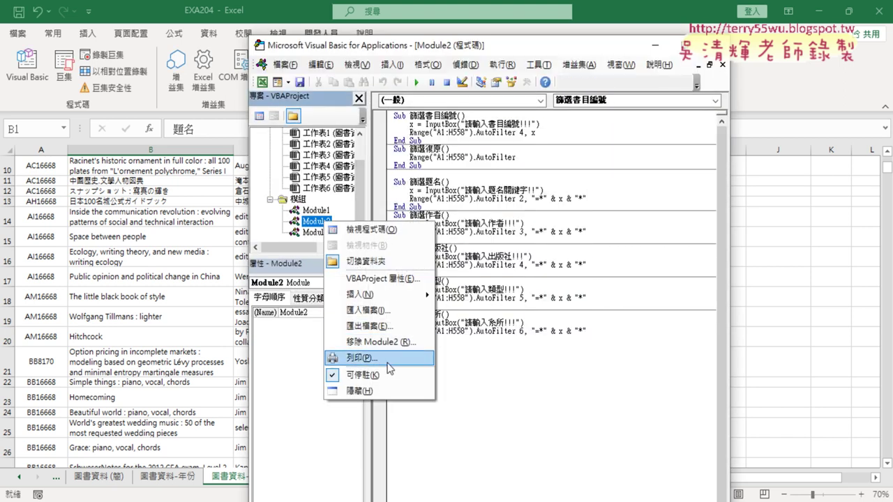
click(391, 343)
click(423, 309)
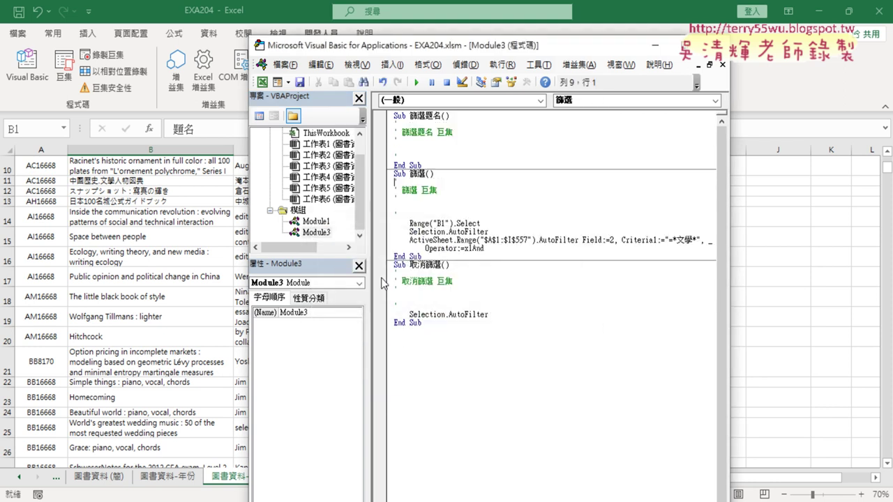
double_click(326, 222)
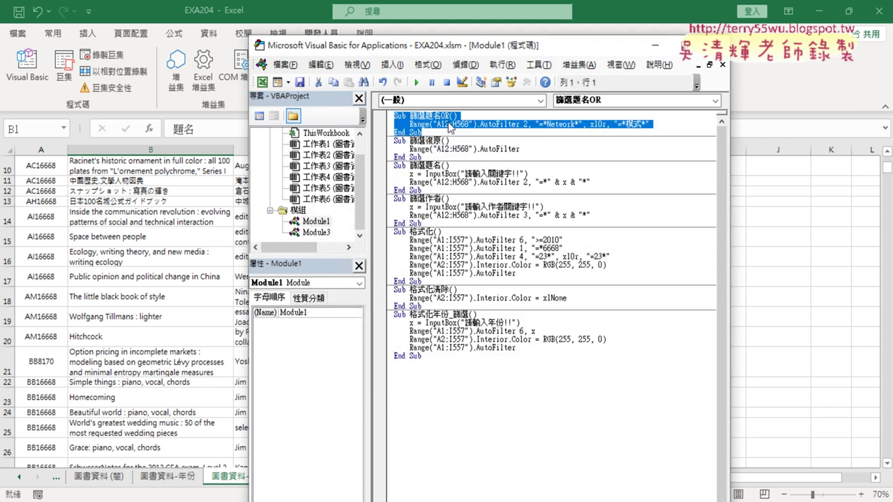
right_click(323, 223)
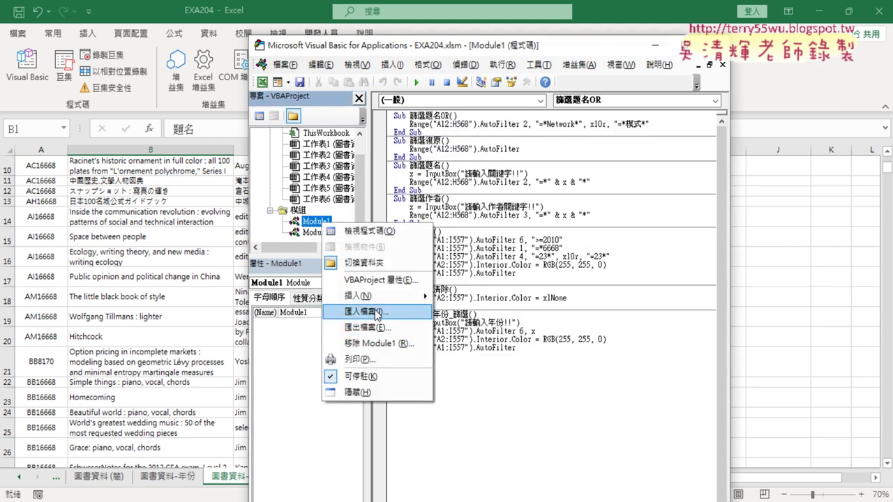
click(373, 343)
click(445, 309)
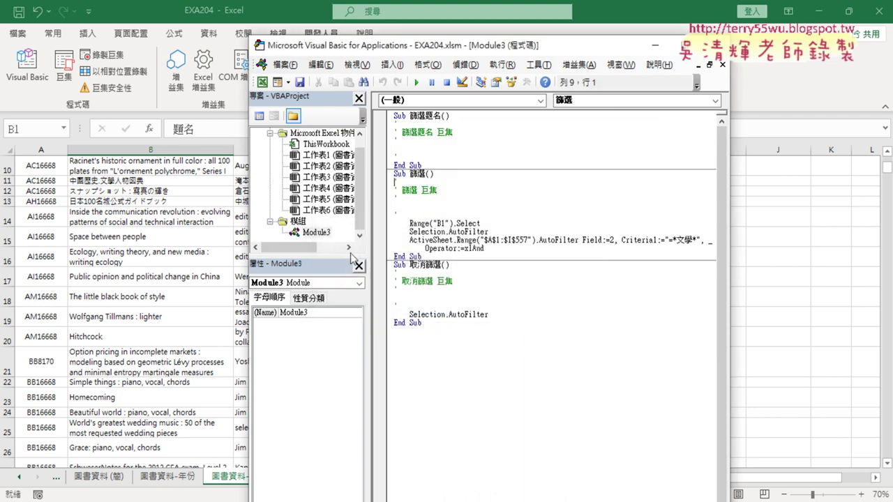
Delete the empty 篩選題名 procedure from Module3.
double_click(323, 234)
drag(440, 165, 405, 119)
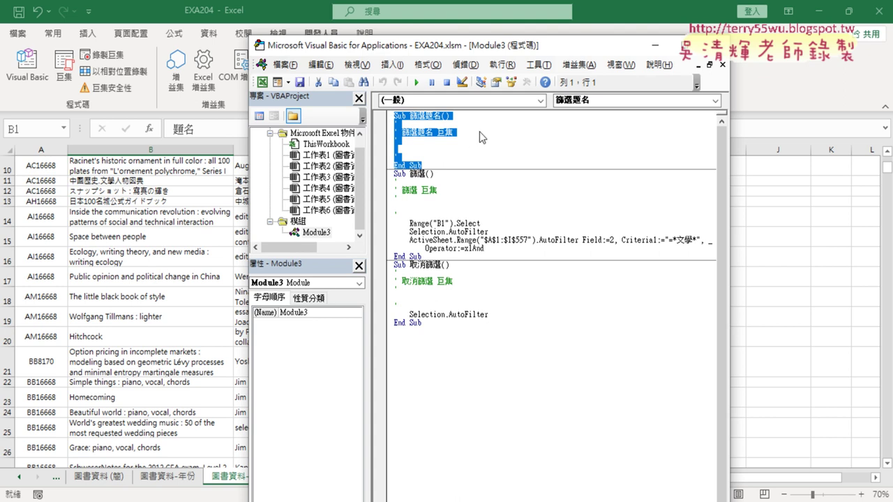
key(Delete)
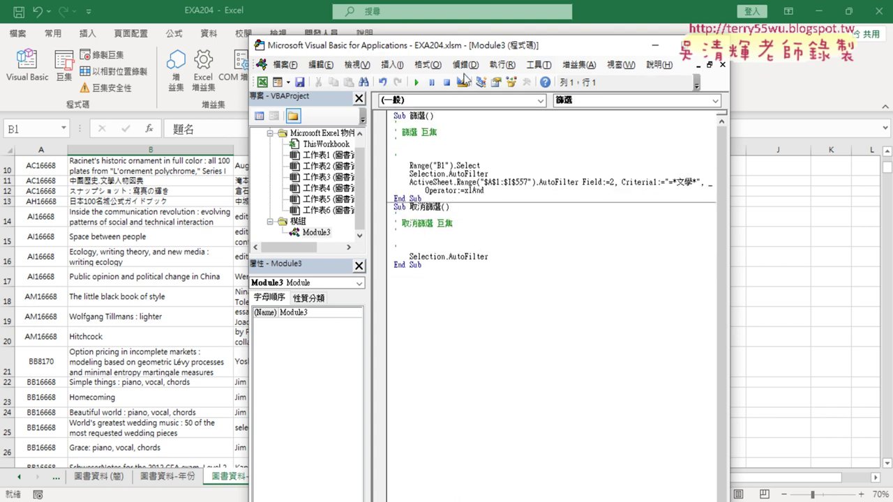
Change the VBA code font size from 9 to 12 in the editor format options.
click(538, 65)
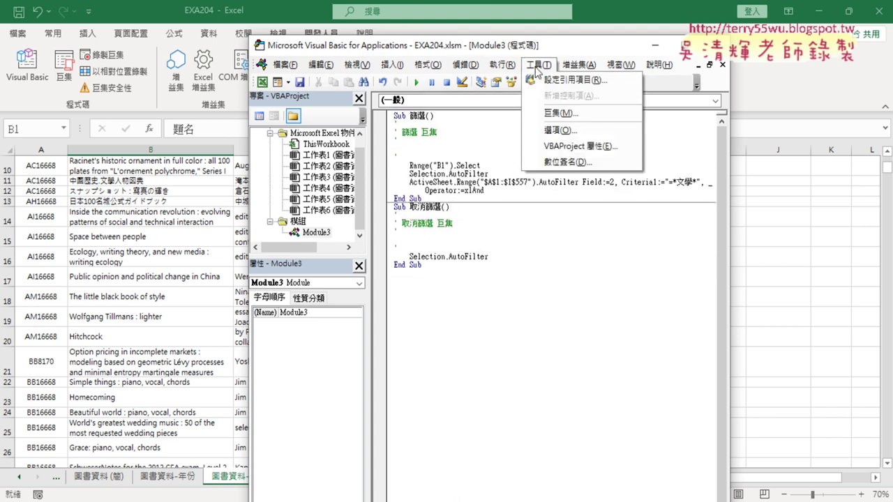
click(567, 131)
click(370, 122)
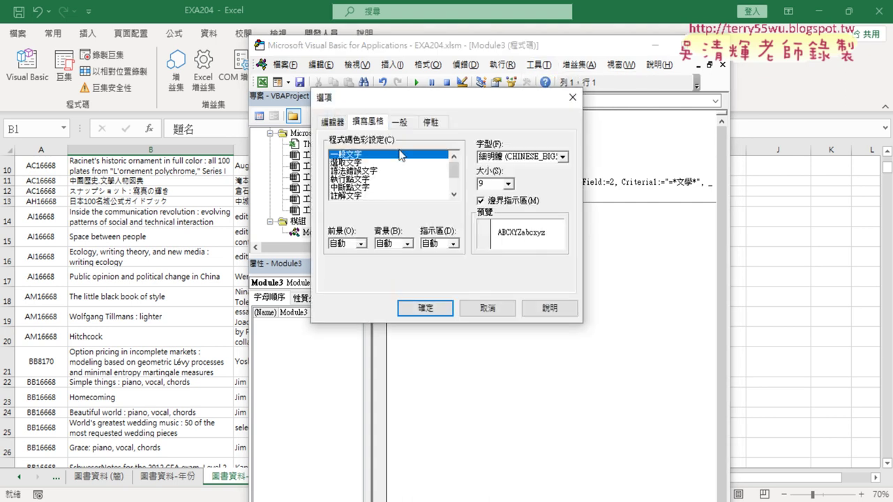
click(508, 184)
click(496, 224)
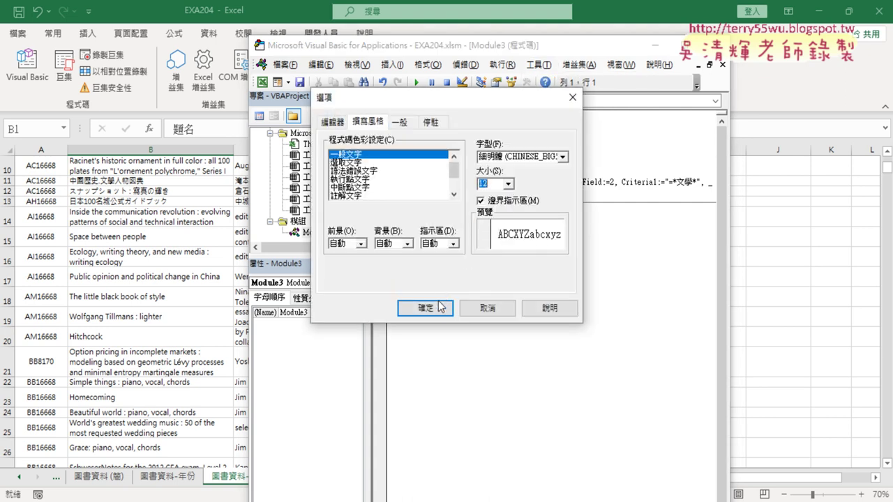
click(440, 307)
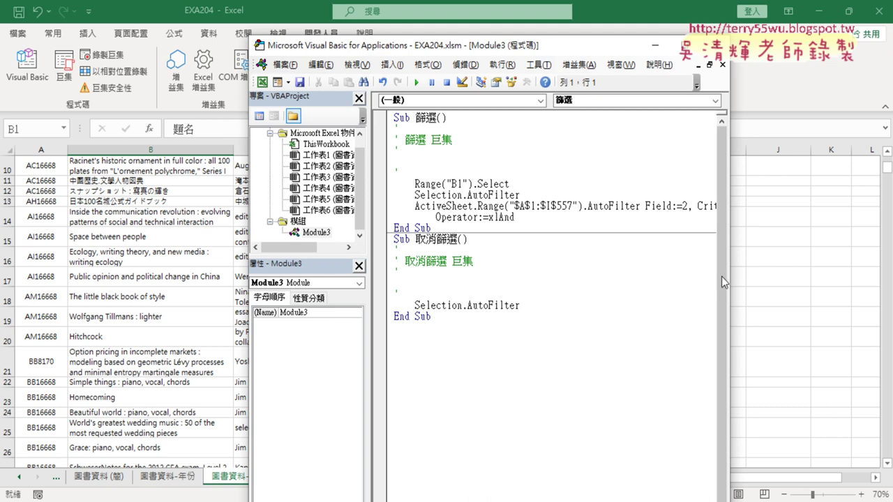
Widen the code editor and add a comma after "=*文學*" on the AutoFilter line.
drag(728, 278, 888, 278)
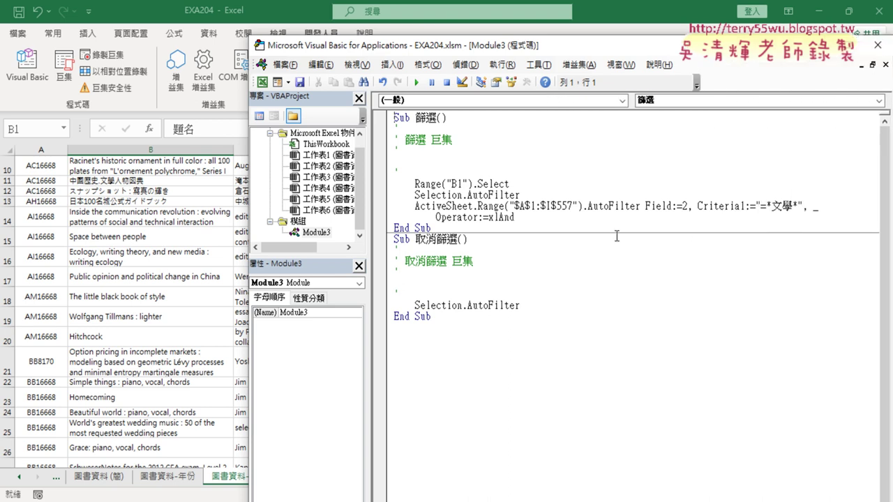
click(462, 207)
drag(516, 217, 435, 218)
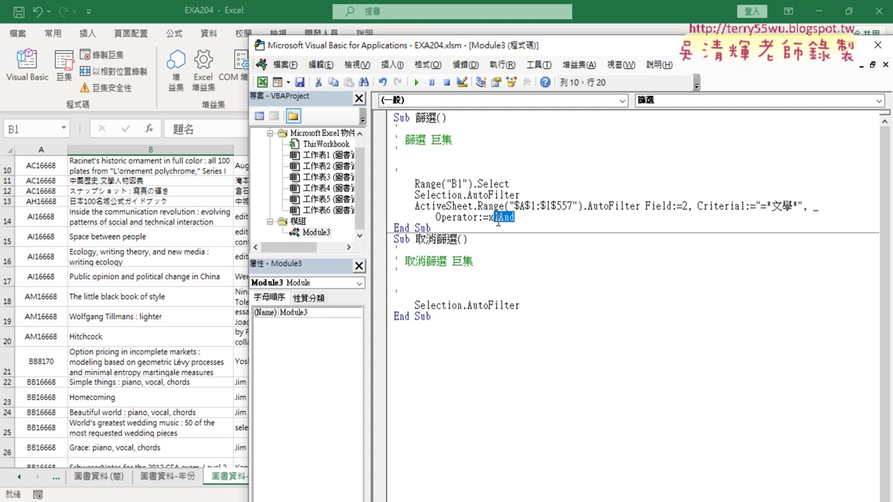
click(804, 208)
text(,)
key(Down)
key(Down)
key(Down)
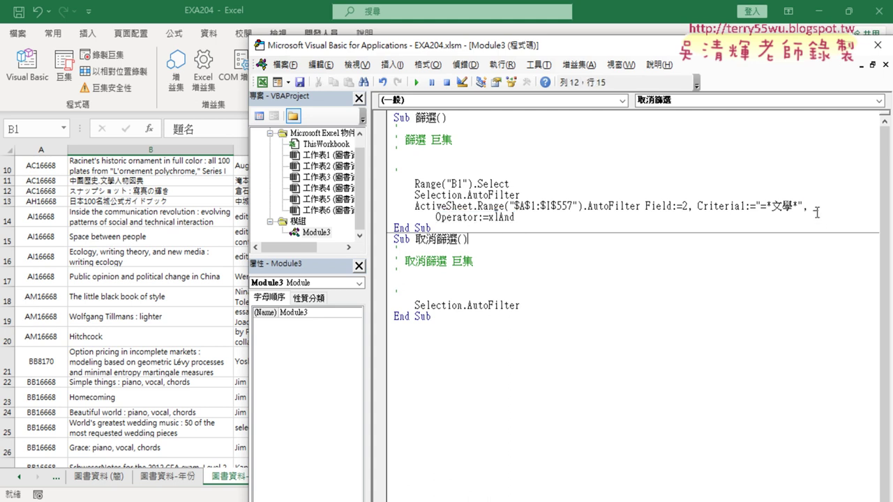
Delete the ' _' continuation and line break so Operator:=xlAnd joins line 9.
drag(807, 208, 819, 208)
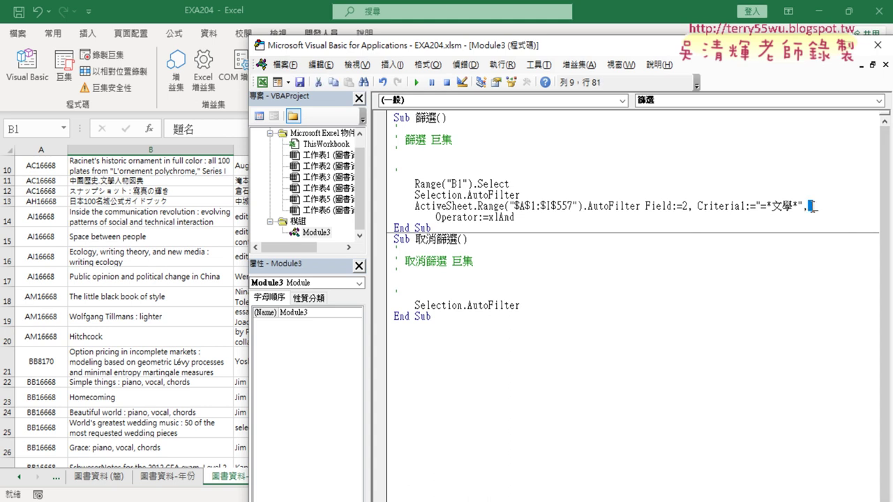
key(Delete)
key(Delete)
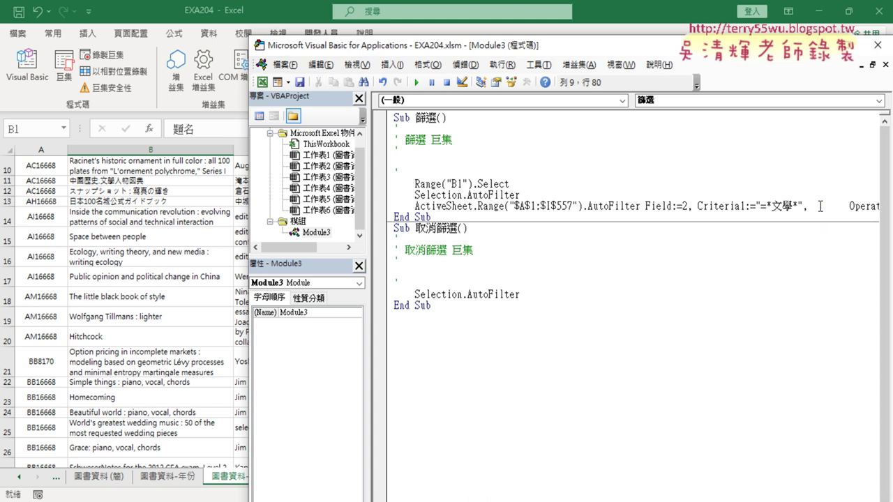
key(Delete)
key(Delete)
key(Delete)
key(Delete)
key(Delete)
key(Delete)
key(Delete)
key(Delete)
key(Delete)
key(Delete)
key(Down)
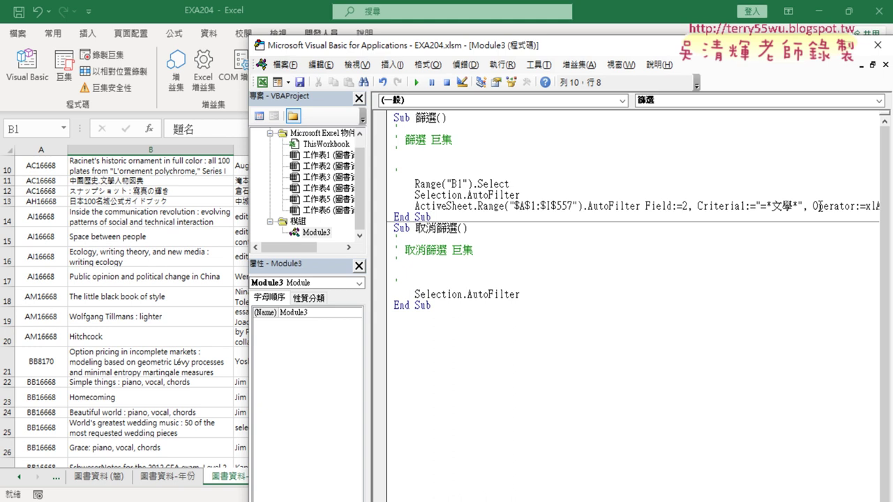
key(ctrl+z)
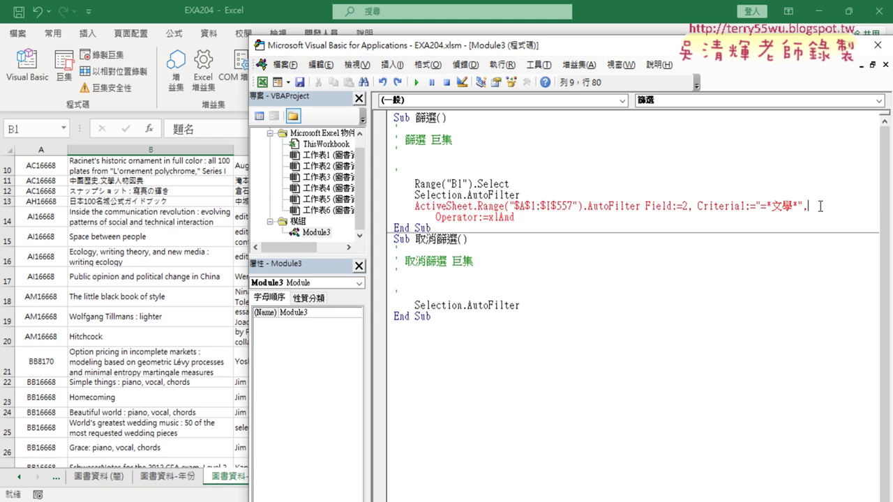
click(825, 205)
text(_)
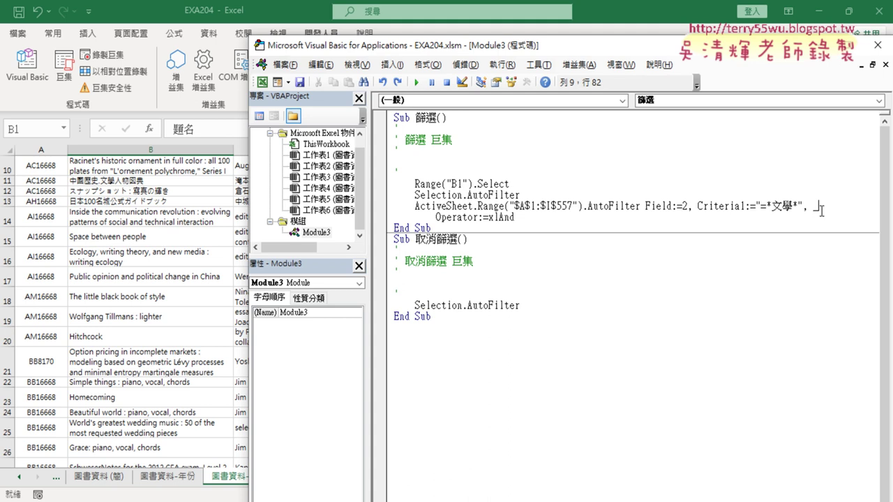
drag(810, 208, 435, 216)
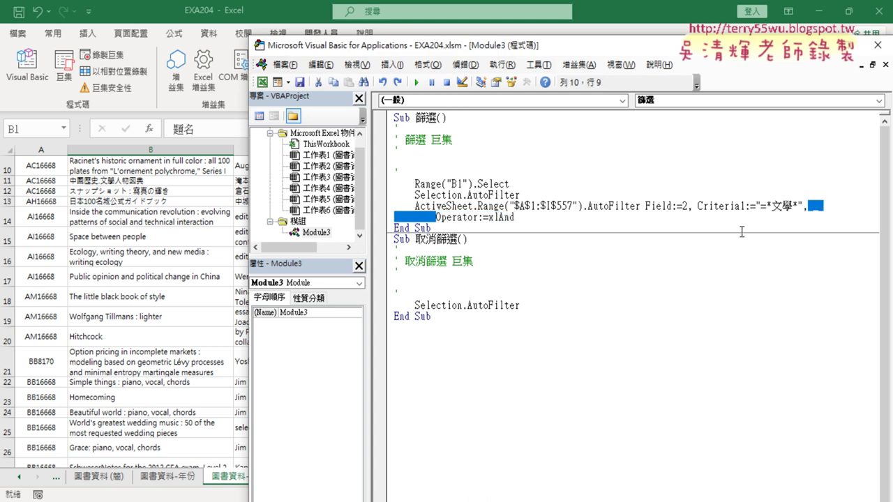
key(Delete)
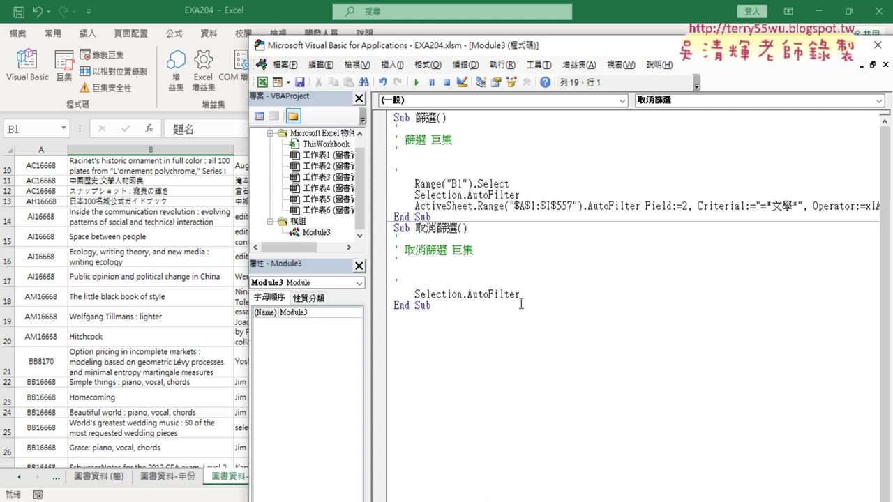
Delete the recorded comment lines from both the 取消篩選 and 篩選 macros.
drag(412, 281, 387, 242)
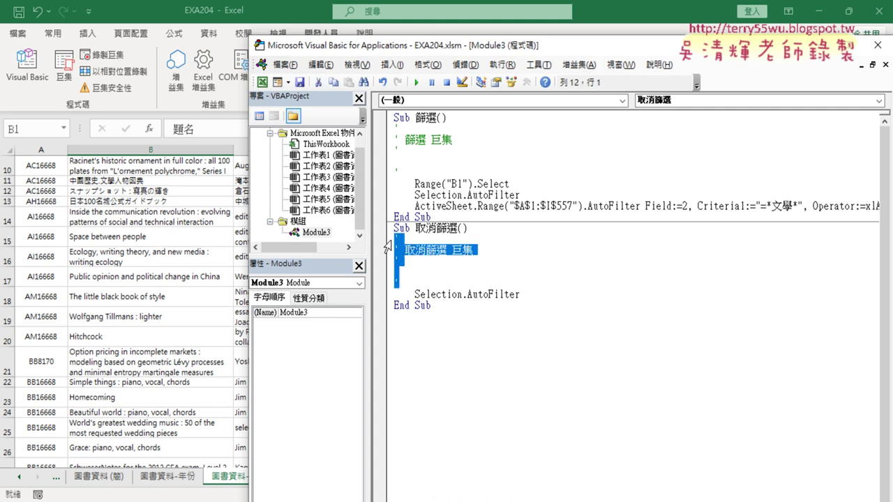
key(Delete)
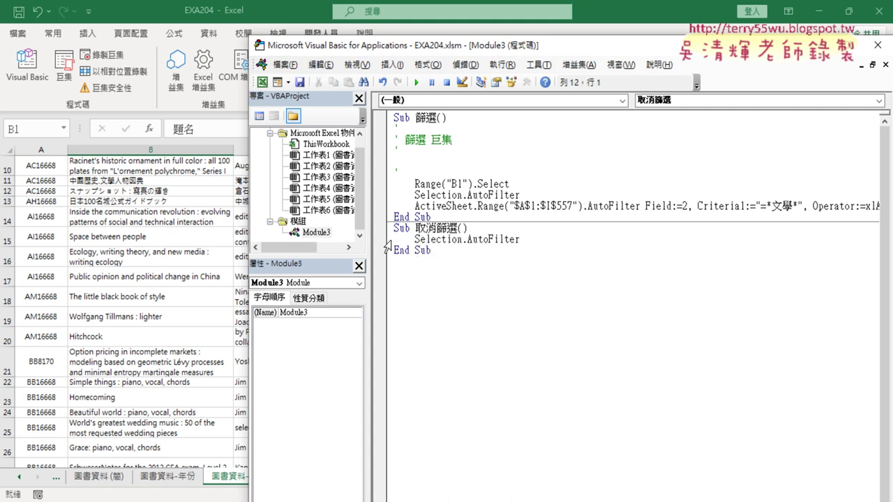
drag(389, 179, 383, 130)
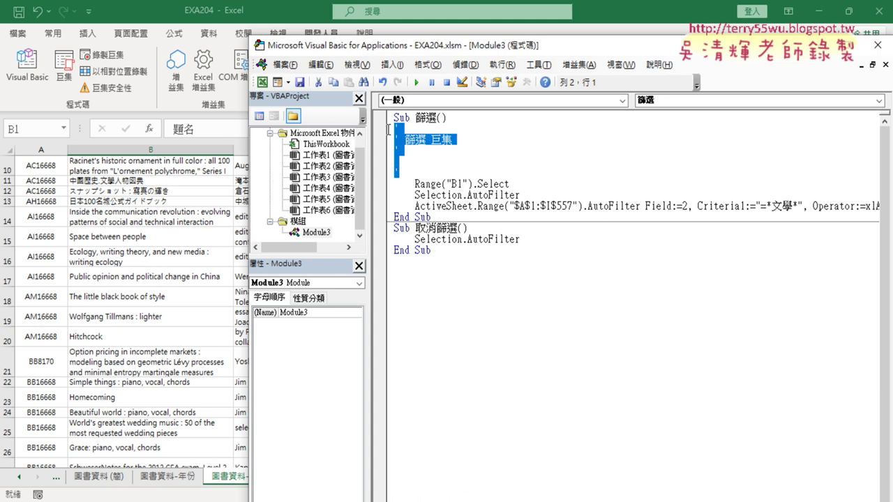
key(Delete)
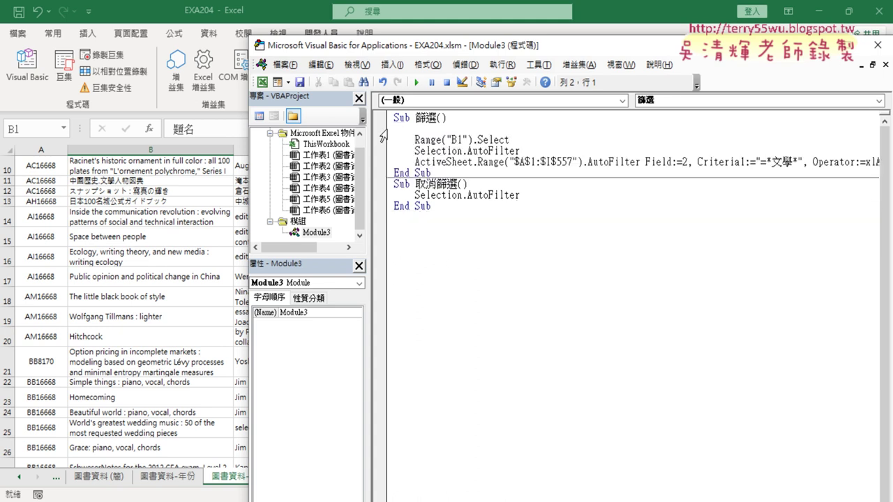
Add step comments '1.游標放在B1 and '2.篩選 above the 篩選 statements.
key(Tab)
text(1.)
text(游標放)
text(在B1)
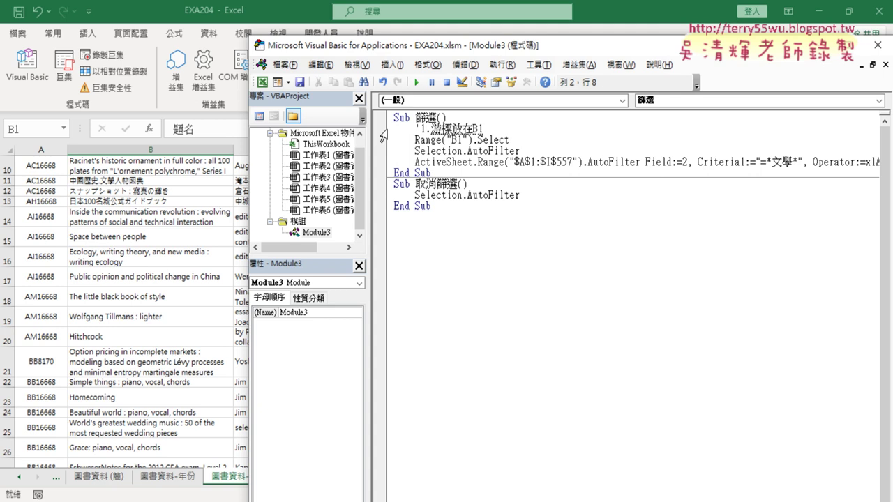
click(481, 140)
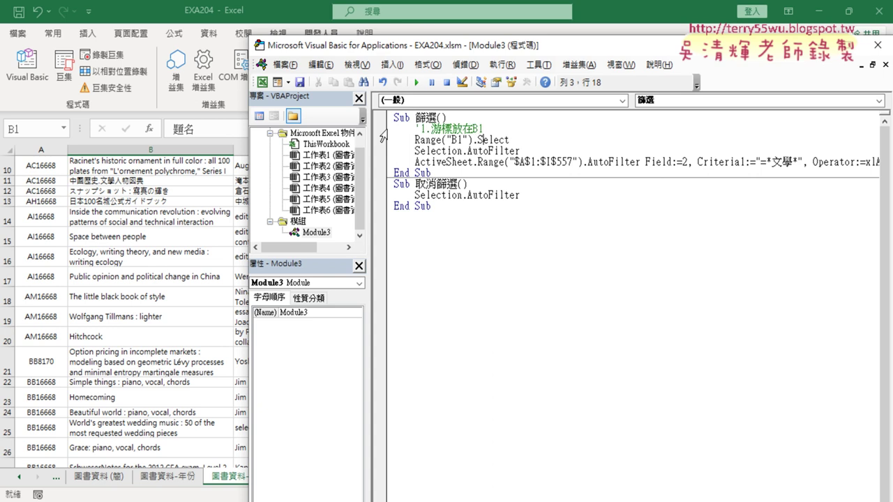
key(End)
key(Return)
text(')
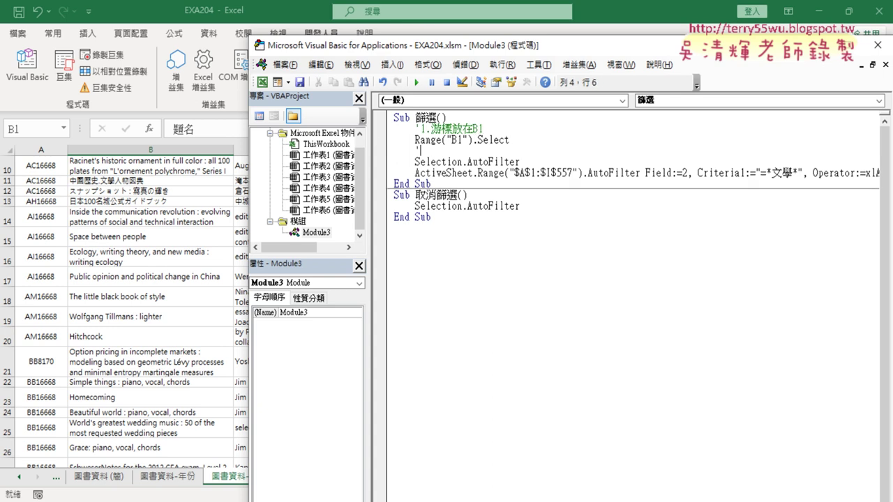
text(2.)
text(g9)
text( vm)
text(03)
key(Return)
Highlight the Selection.AutoFilter and ActiveSheet AutoFilter lines to point them out.
key(Right)
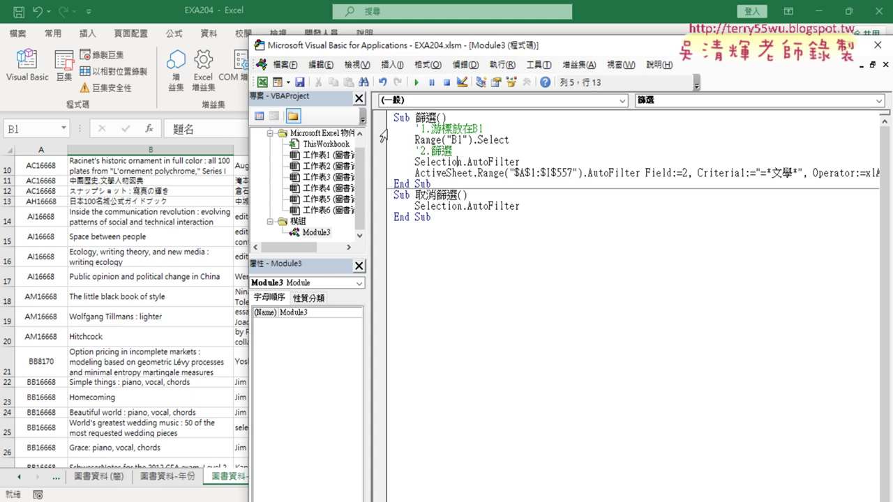
key(Right)
key(Right)
key(Down)
key(Right)
key(Right)
key(Right)
key(Right)
key(Right)
key(Right)
key(Right)
key(Right)
key(Right)
key(shift+Right)
key(shift+Right)
key(shift+Right)
key(shift+Right)
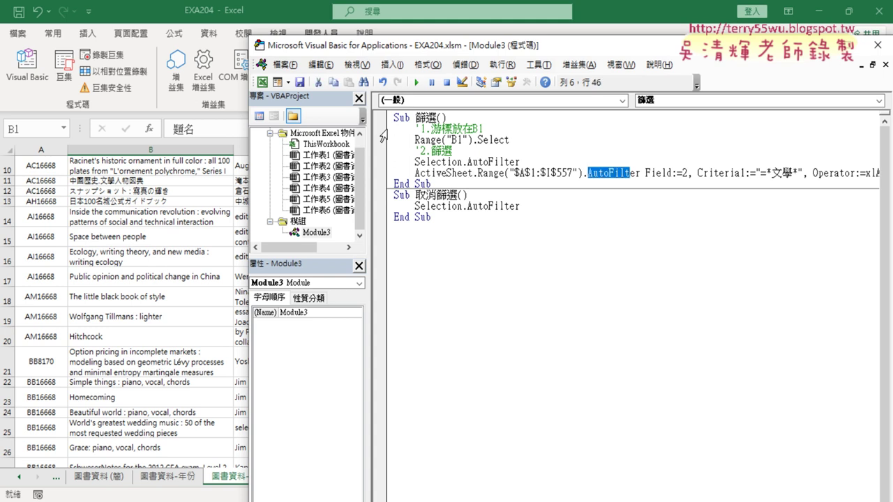
key(Up)
key(shift+Left)
key(shift+Left)
key(shift+Left)
key(shift+Left)
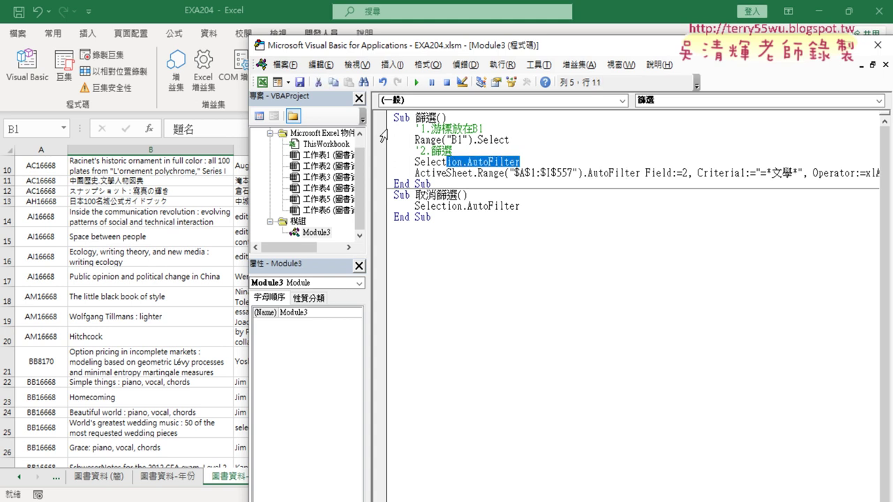
key(shift+Left)
key(shift+Left)
key(shift+Left)
key(Left)
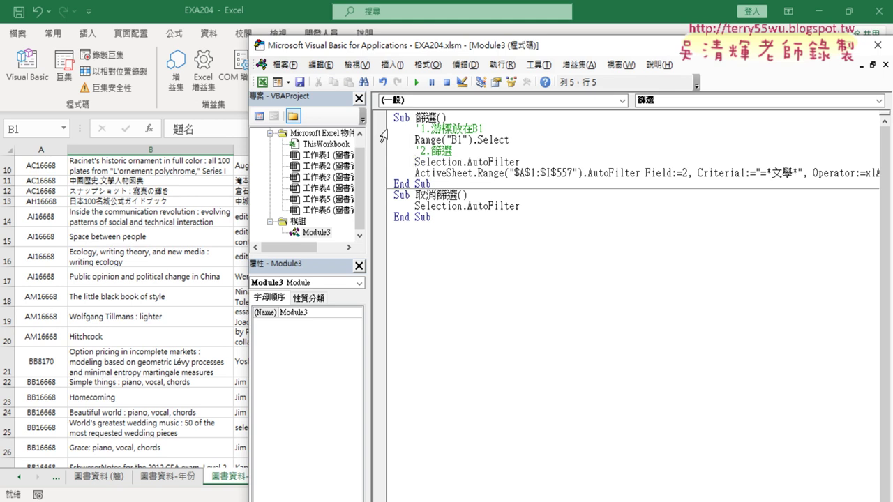
key(Down)
key(Down)
key(Down)
key(Down)
Start retyping the 篩選 macro name to extend it.
click(487, 118)
text(t)
text(i)
key(BackSpace)
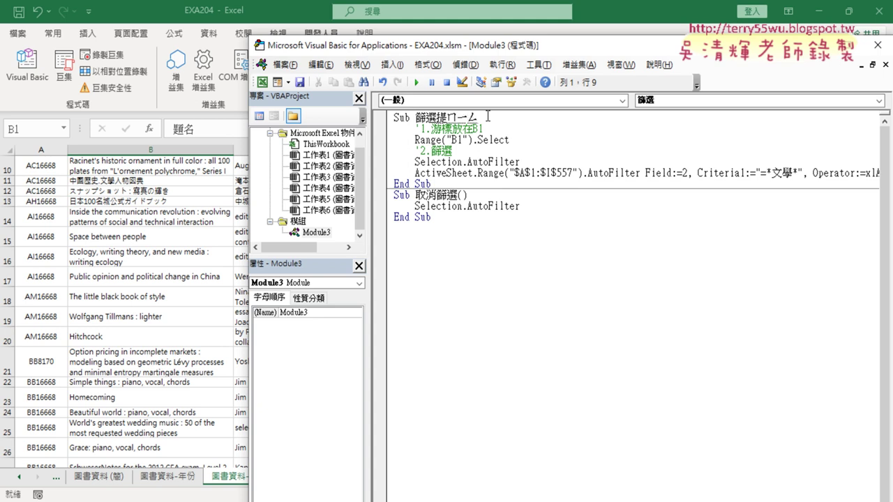
Rename the Sub to 篩選題名() and run it on the book list.
text(題名())
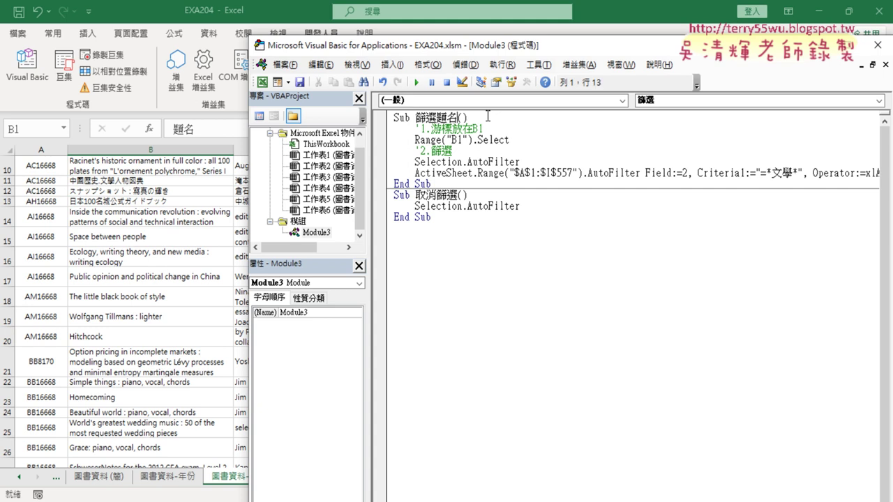
click(545, 336)
click(467, 173)
click(418, 83)
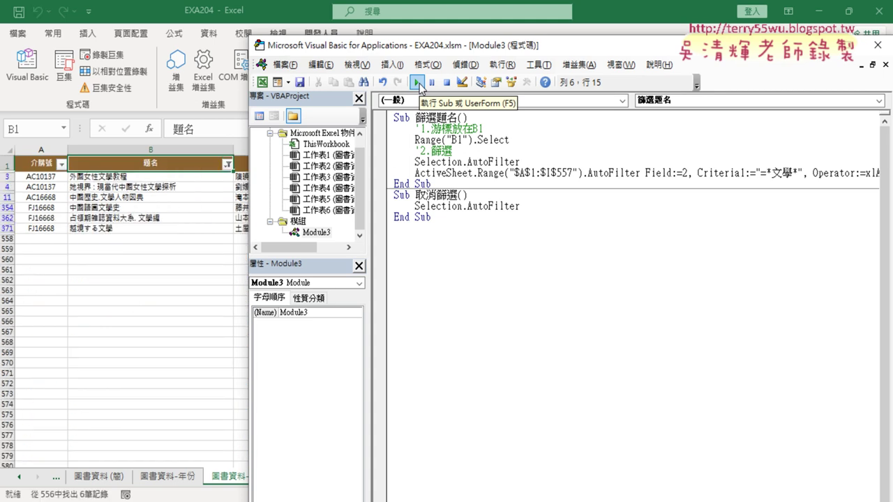
Run 取消篩選, retest 篩選題名 and clear the filter again, then widen the code pane.
click(463, 206)
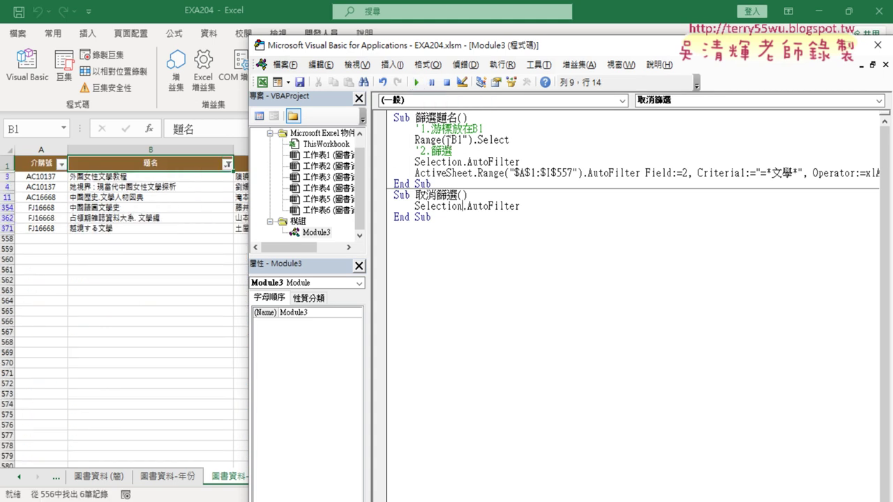
click(417, 83)
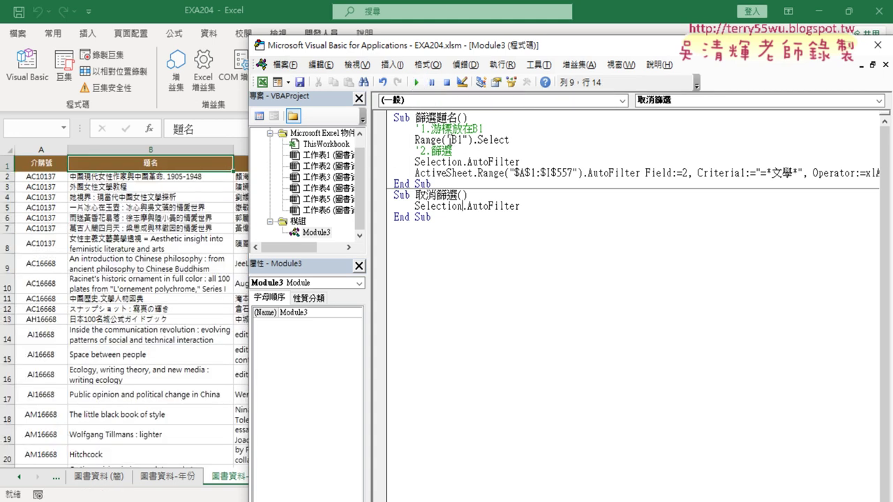
click(451, 139)
click(417, 83)
click(457, 207)
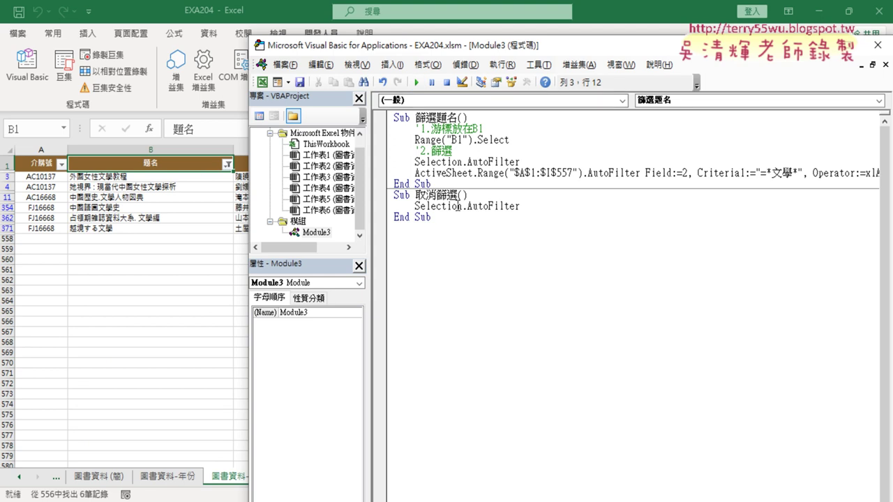
click(418, 83)
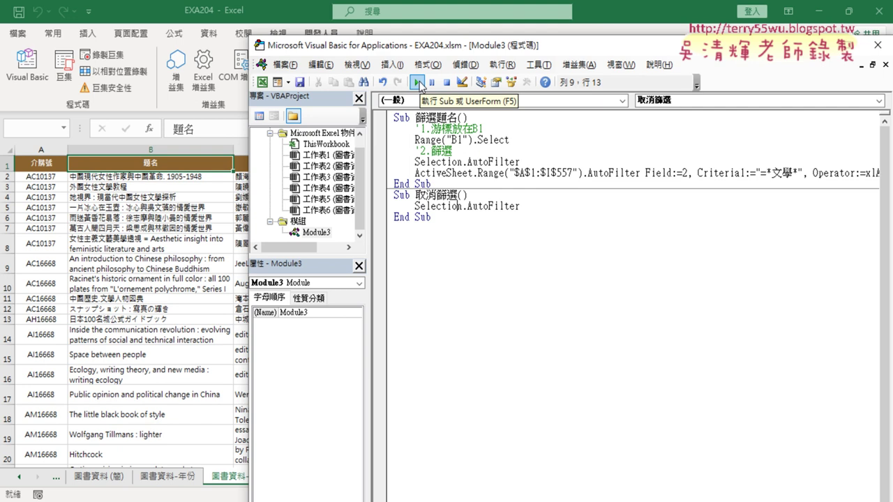
drag(471, 52, 380, 45)
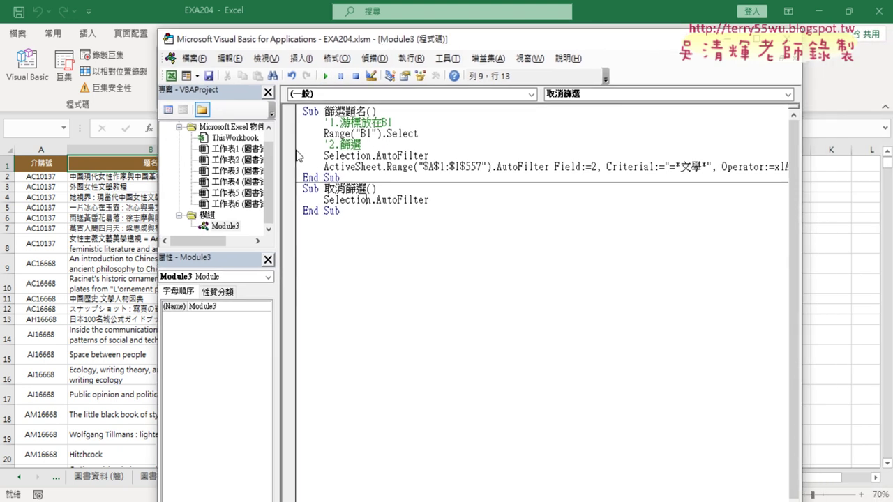
drag(279, 160, 247, 161)
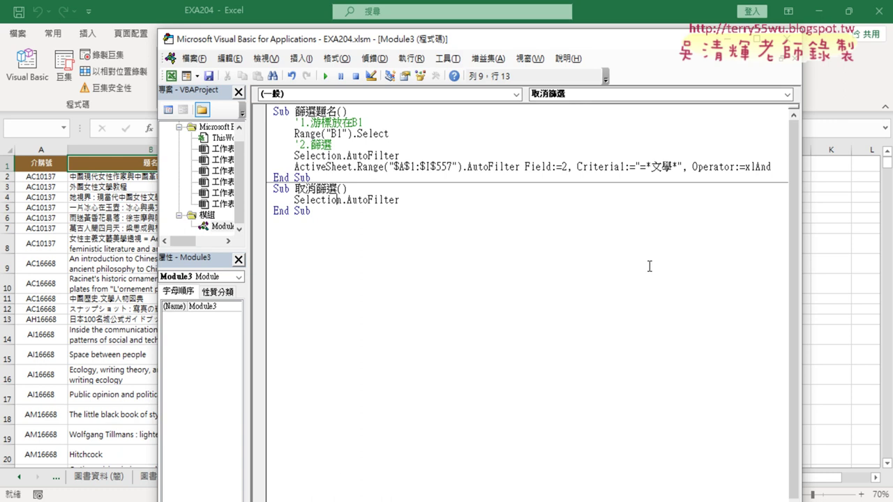
Insert the line x = InputBox("請輸入題名關鍵字!!") directly below Sub 篩選題名().
click(410, 118)
key(Up)
key(Return)
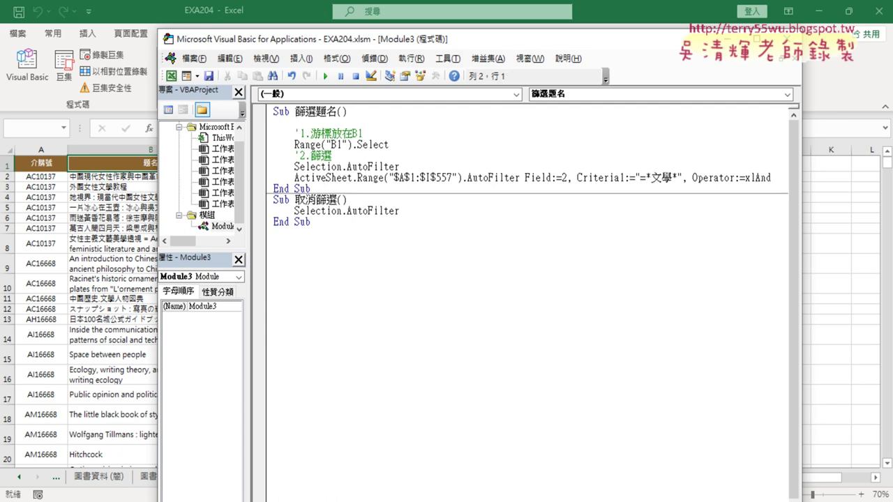
key(Tab)
text(input)
text(bo)
text(x)
text(("))
key(Left)
text("")
key(Left)
text(ㄑㄧ請輸入)
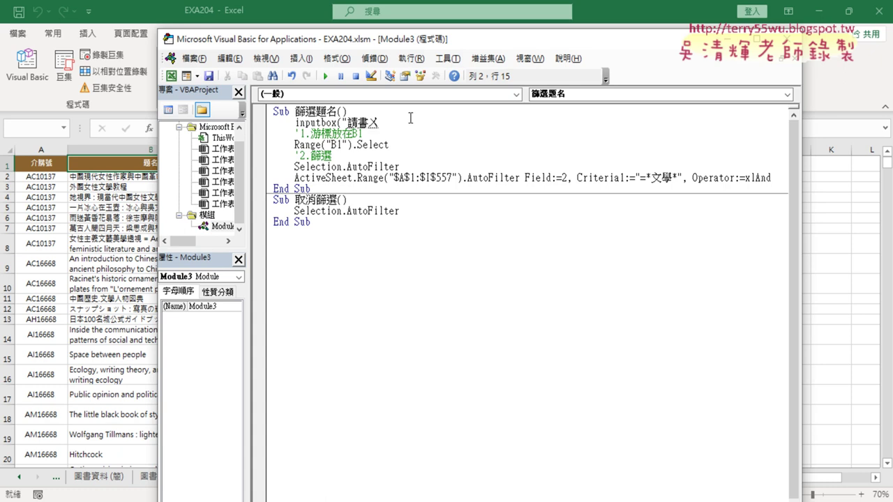
text(提名)
text(關鍵)
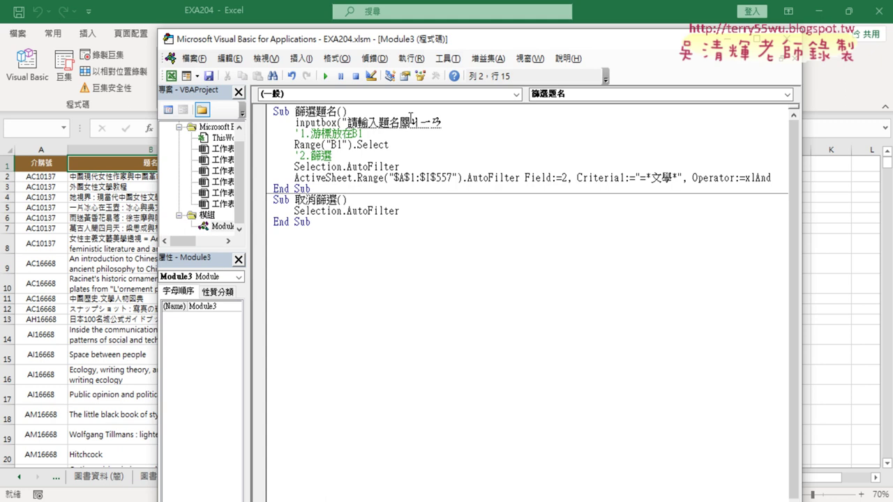
text(字!!"))
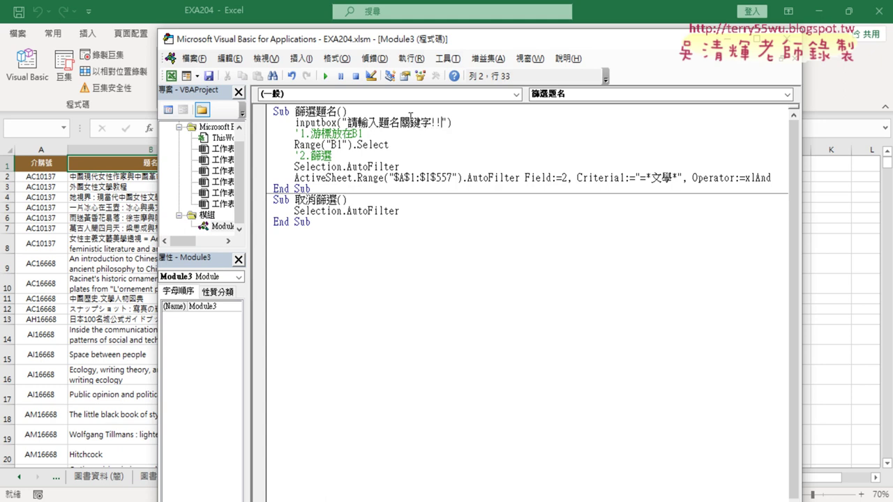
key(Home)
text(x =)
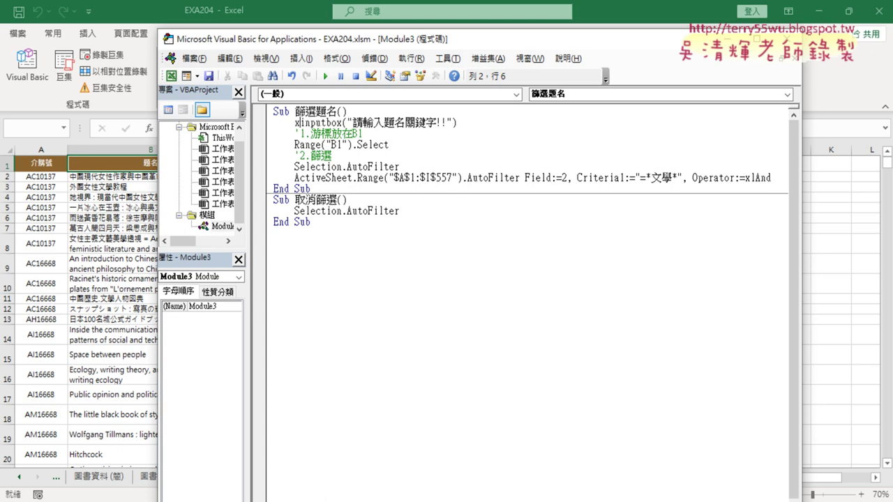
click(305, 134)
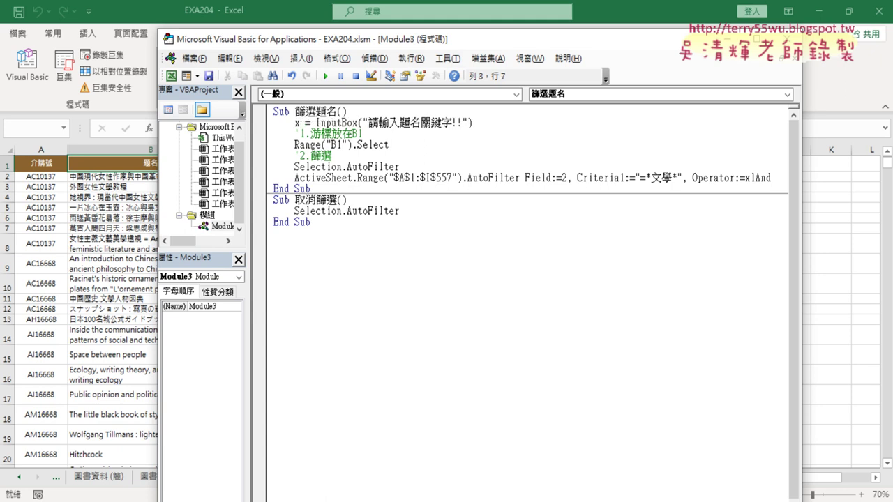
Point out the InputBox variable x and the fixed keyword 文學 in the criteria.
drag(474, 122, 315, 123)
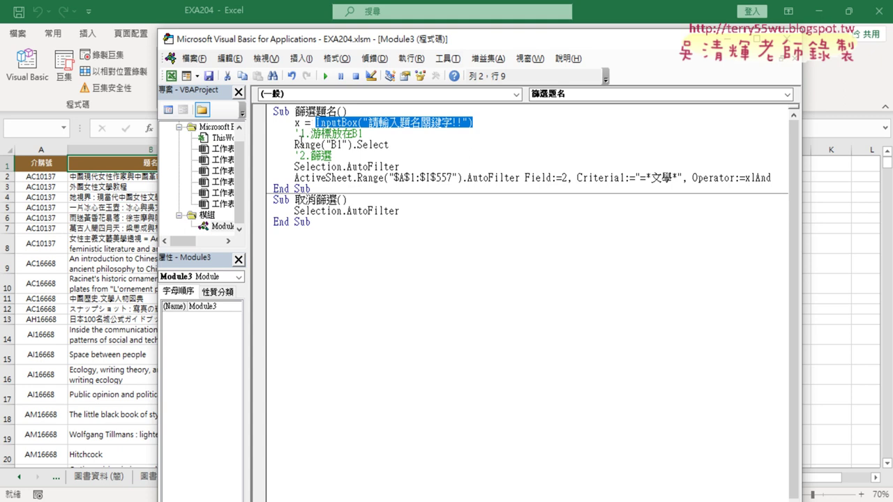
double_click(296, 123)
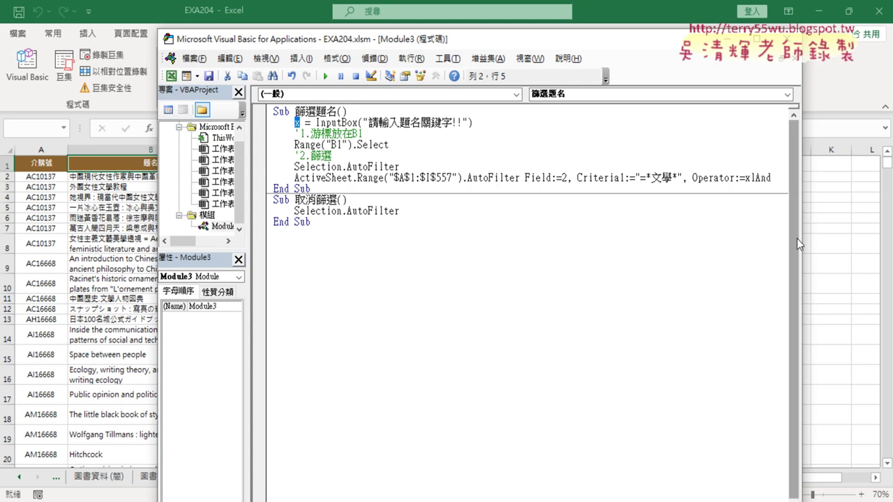
drag(800, 244, 833, 243)
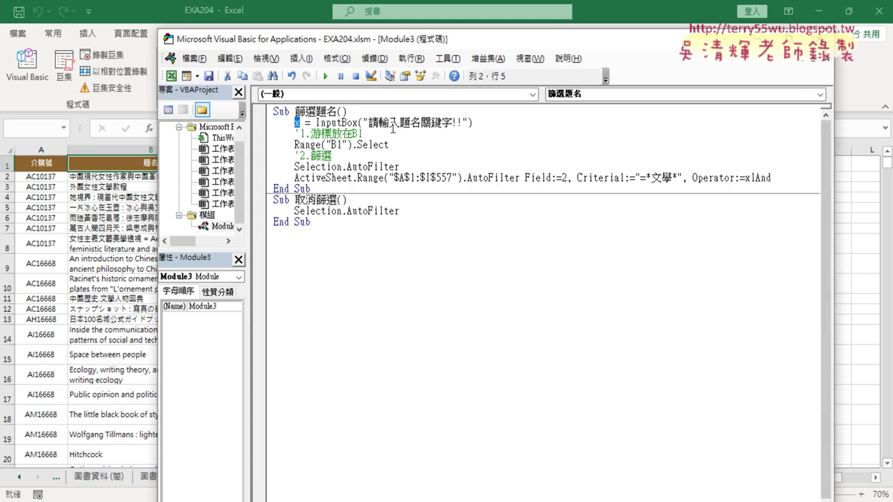
double_click(659, 177)
double_click(298, 123)
drag(635, 177, 684, 177)
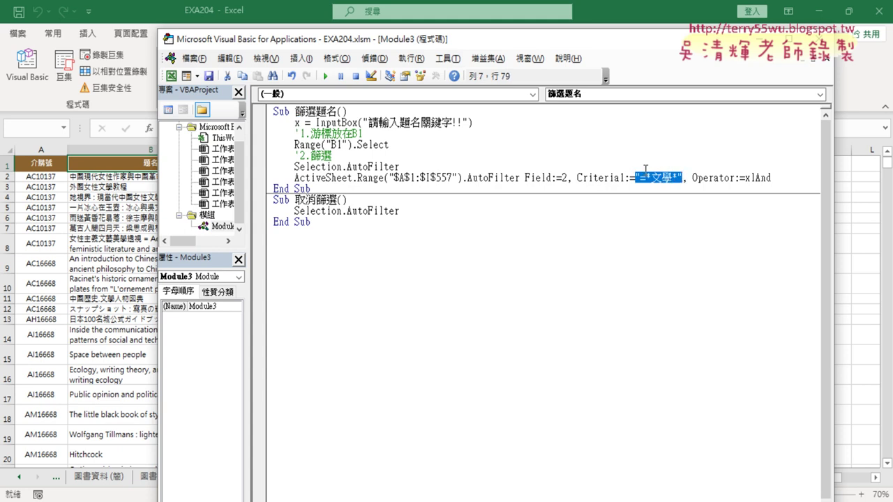
click(659, 180)
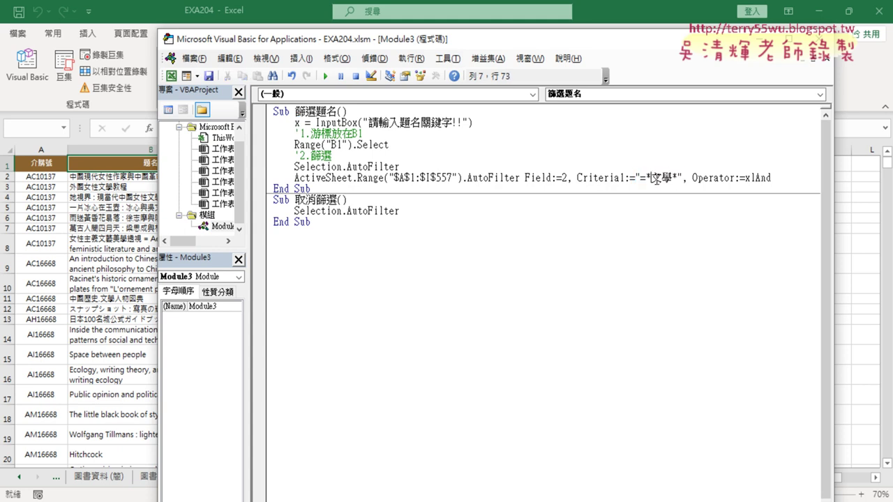
drag(650, 179, 674, 180)
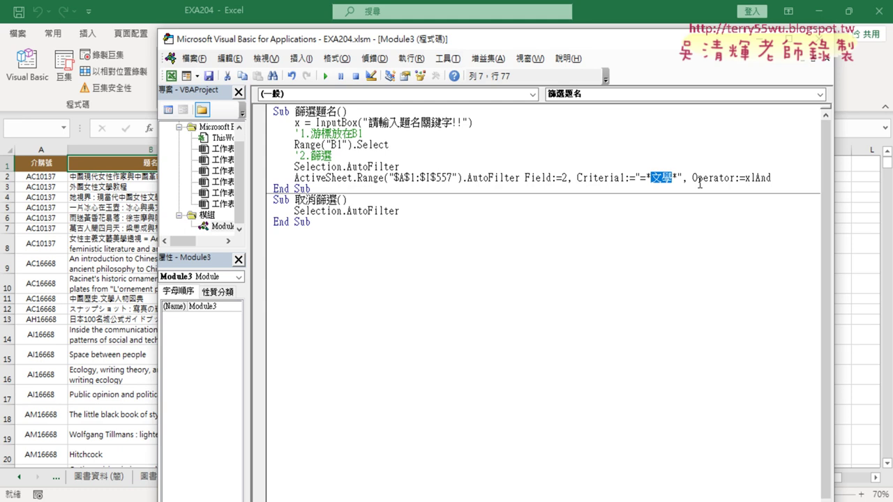
Try replacing 文學 with a " & x & " concatenation, then restore 文學.
text(")
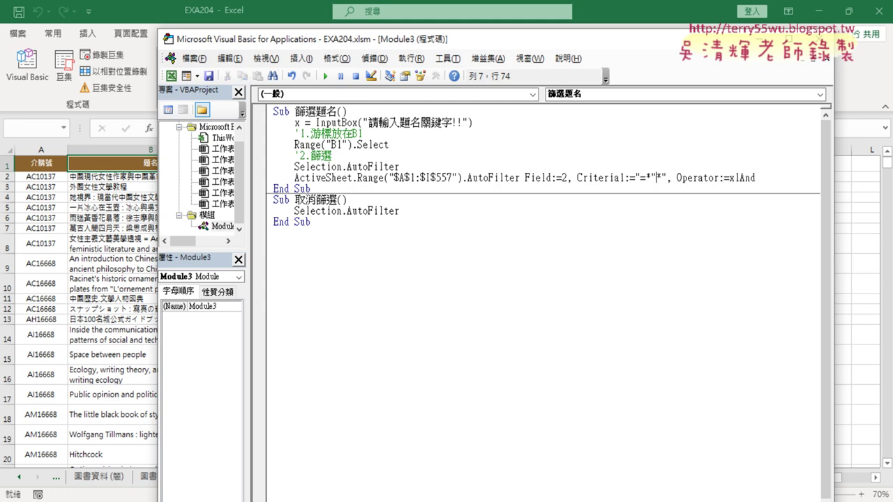
text(")
key(Left)
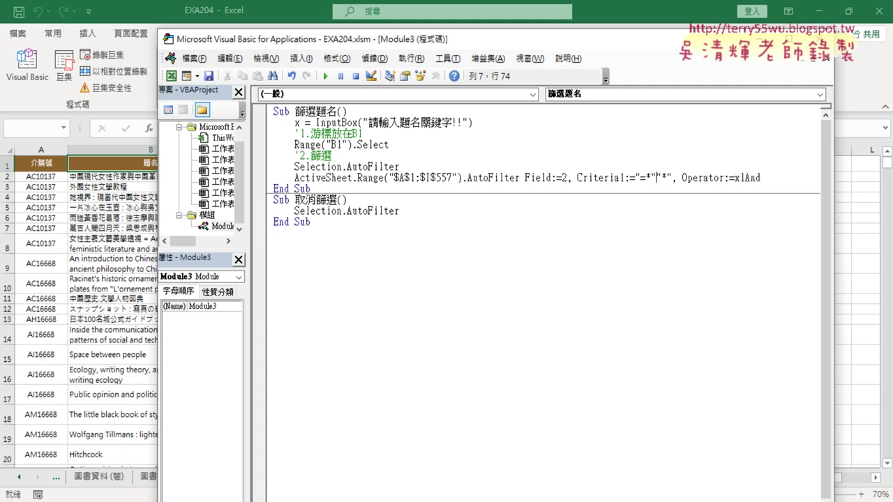
text(&&)
key(Left)
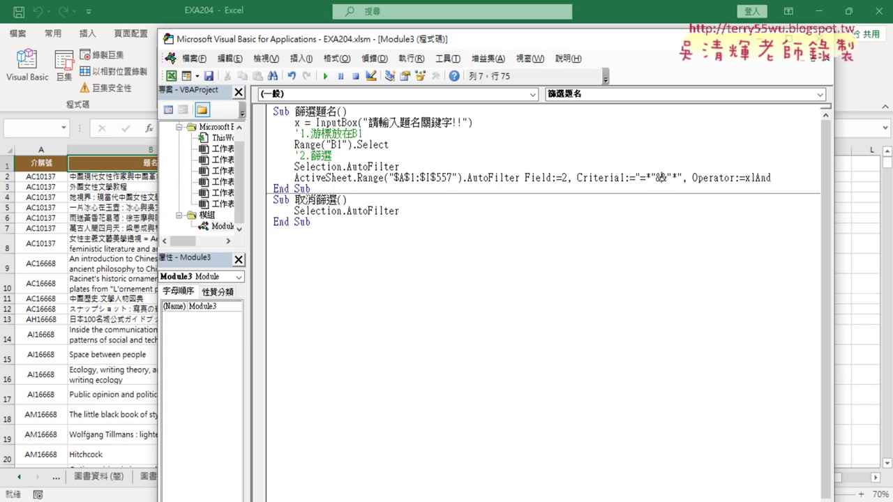
text(x)
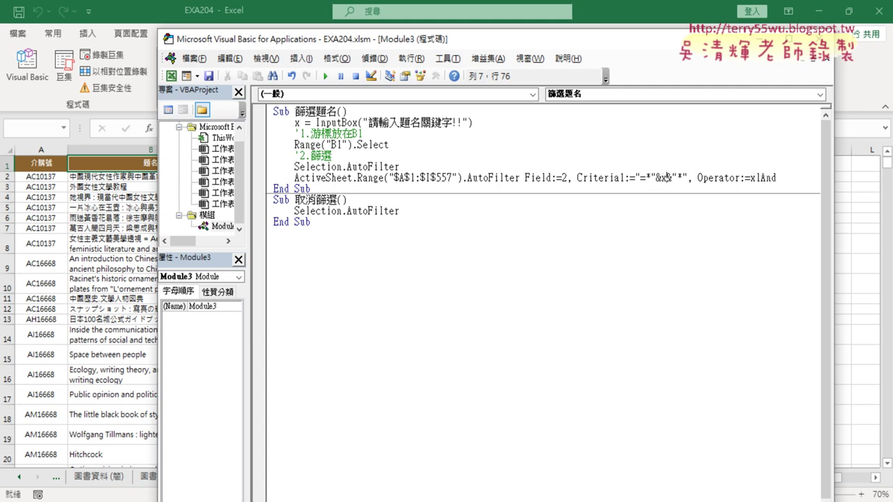
key(Left)
key(Left)
key(Right)
key(Right)
key(Right)
key(space)
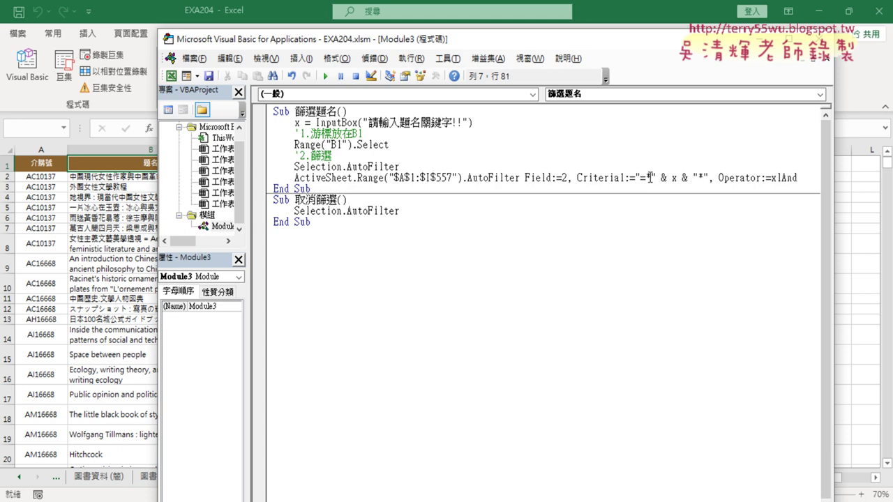
drag(651, 178, 699, 178)
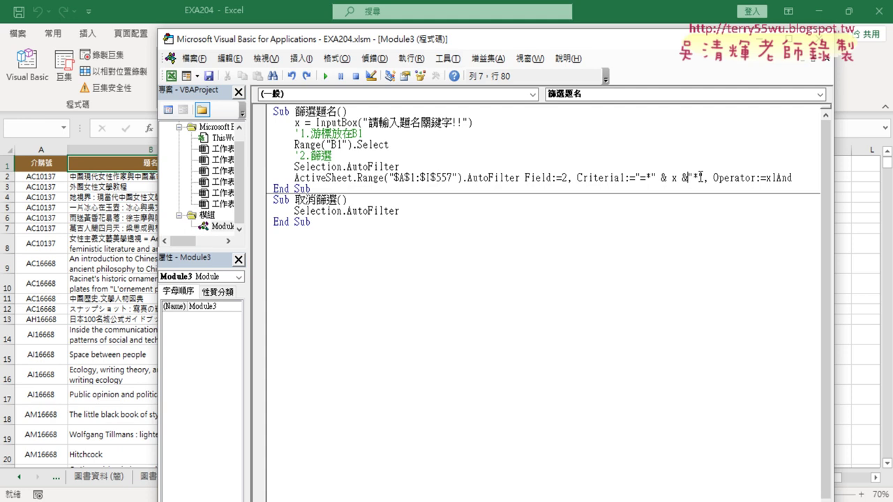
text("&&")
key(Left)
key(Left)
key(BackSpace)
key(BackSpace)
key(Delete)
key(Delete)
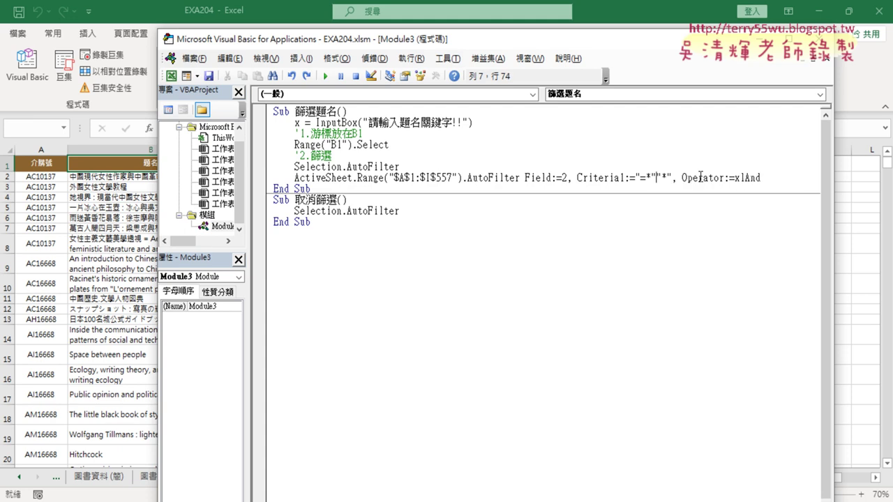
text(文學)
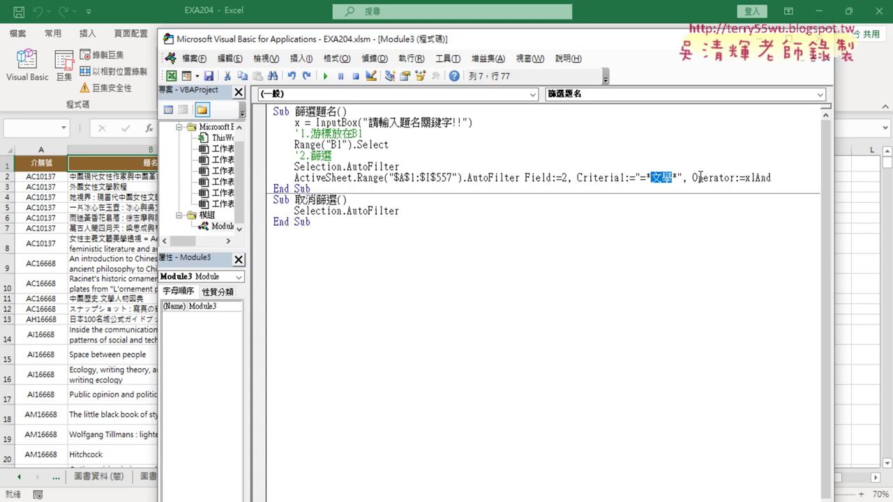
Replace 文學 so Criteria1 reads "=*" & x & "*" and accept the line.
text("")
key(Left)
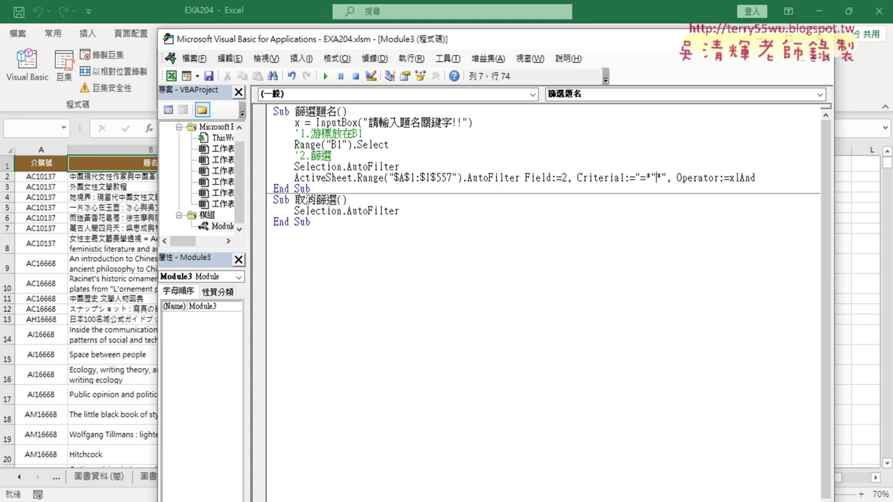
text(&)
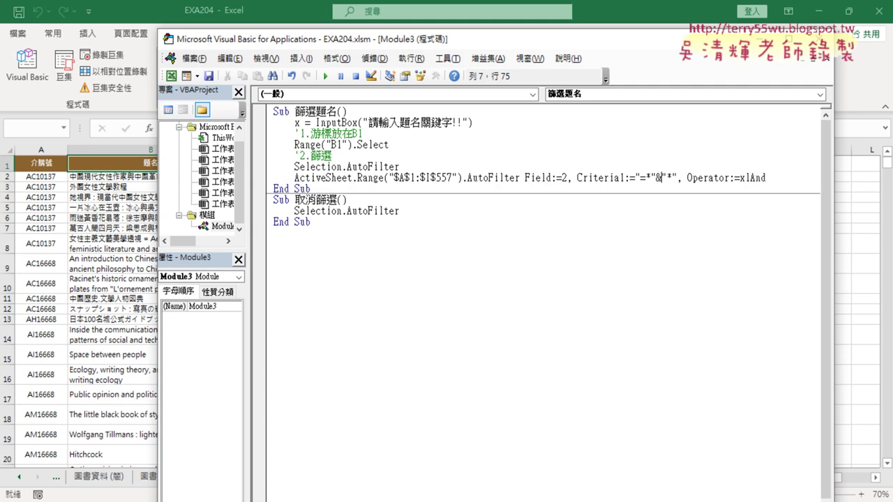
text(x)
text(x)
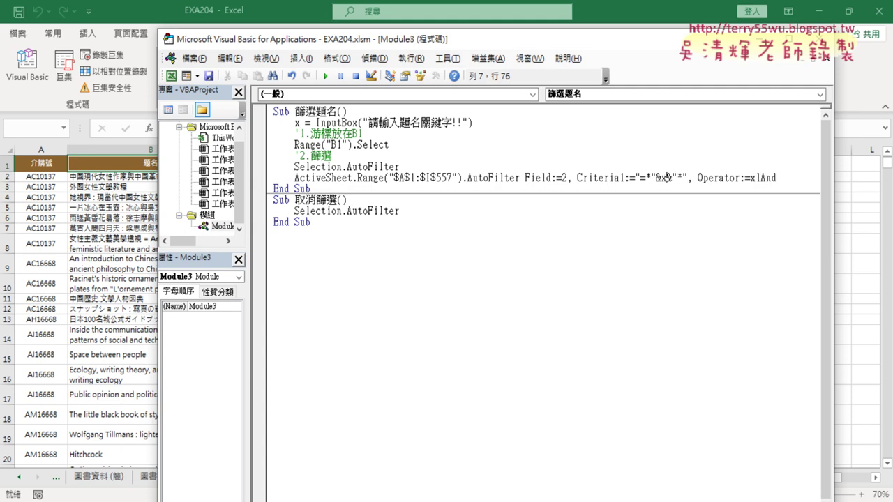
click(658, 178)
key(space)
key(Right)
key(space)
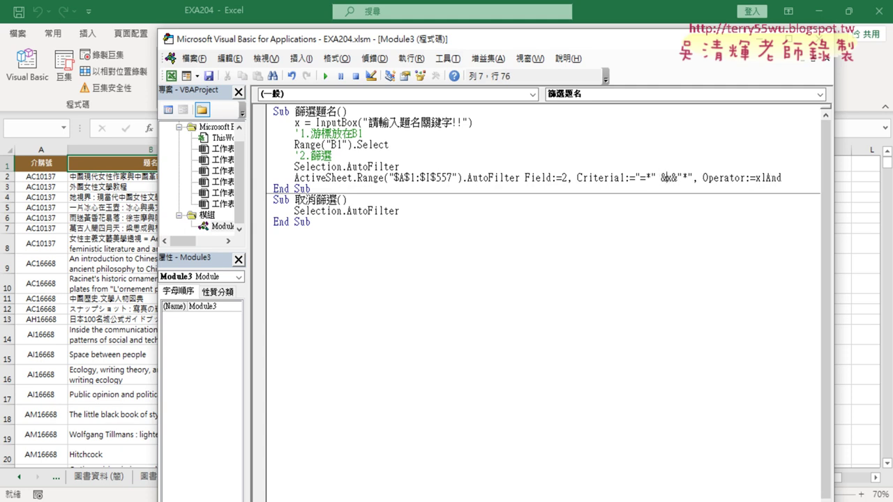
key(Right)
key(space)
key(Right)
key(space)
click(311, 189)
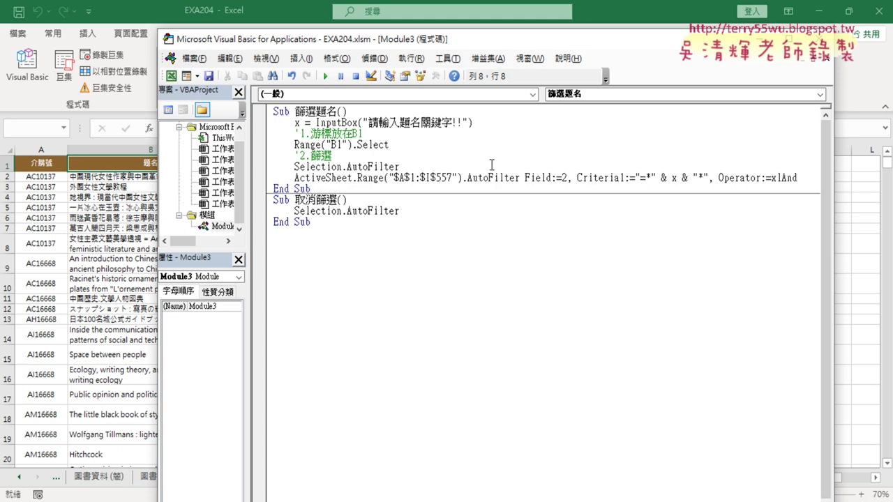
Run 篩選題名 with the keyword 女性 to filter the book titles.
drag(492, 41, 579, 42)
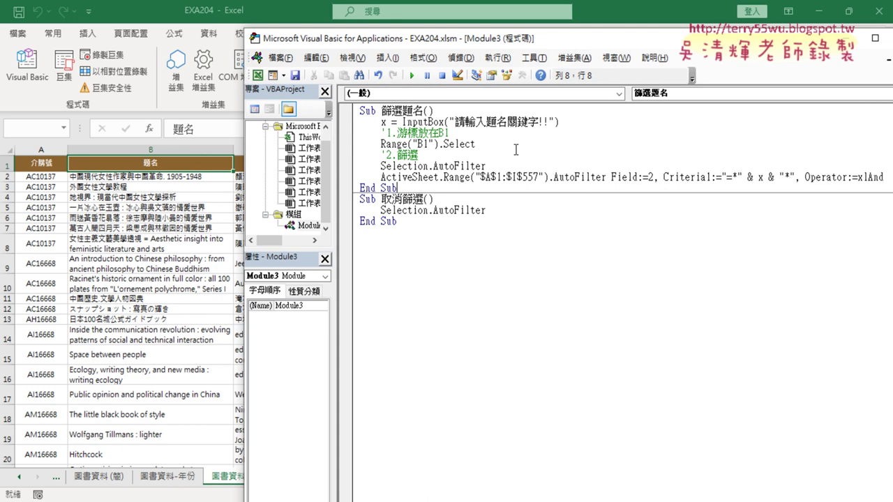
click(412, 76)
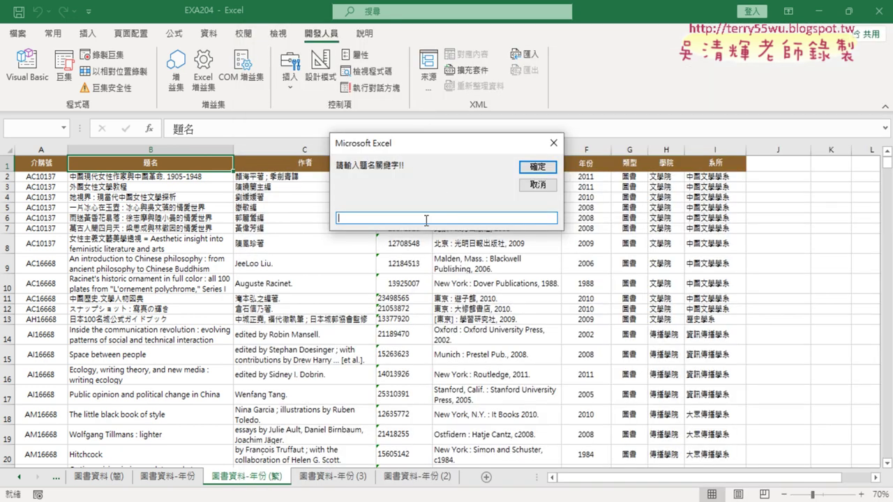
text(n)
key(BackSpace)
text(sm3v)
text(u/4)
key(Return)
click(546, 170)
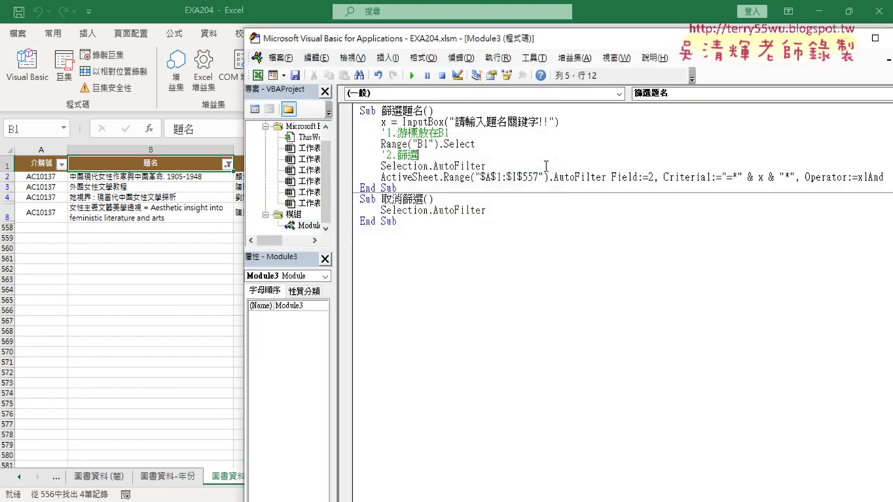
Run 取消篩選 to show all rows, then return to Excel and select B1.
click(485, 210)
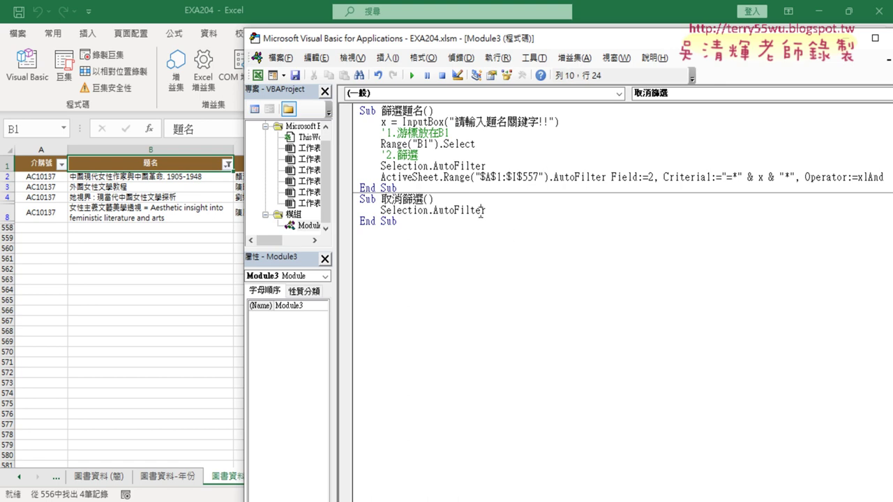
click(415, 77)
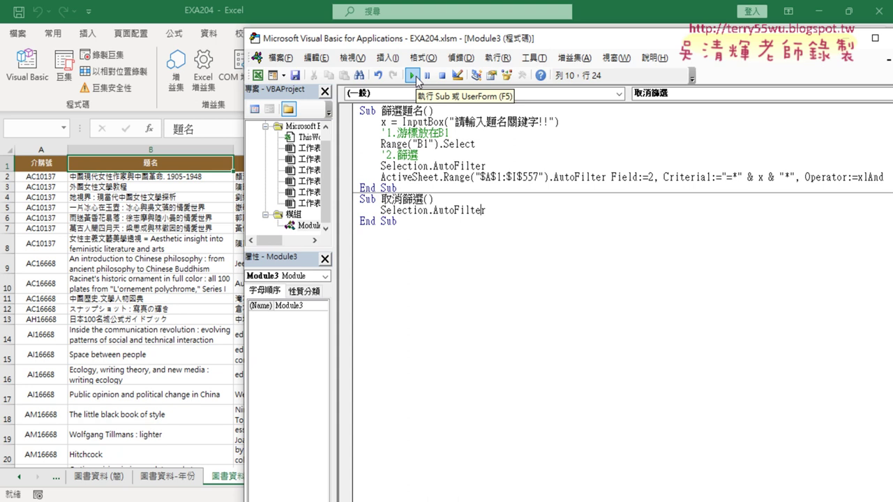
click(422, 154)
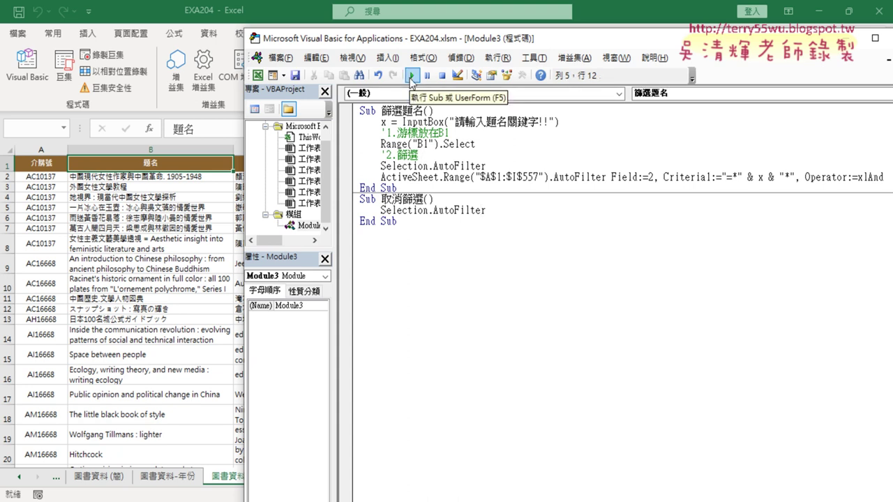
click(165, 227)
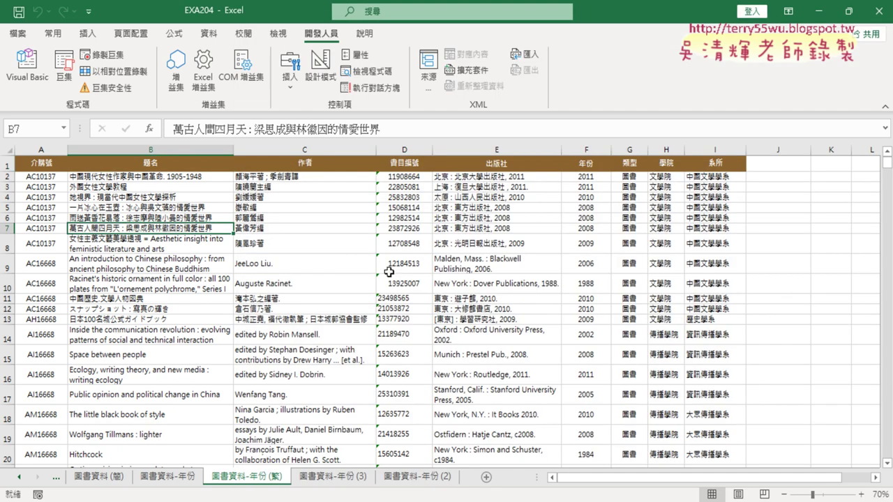
click(189, 166)
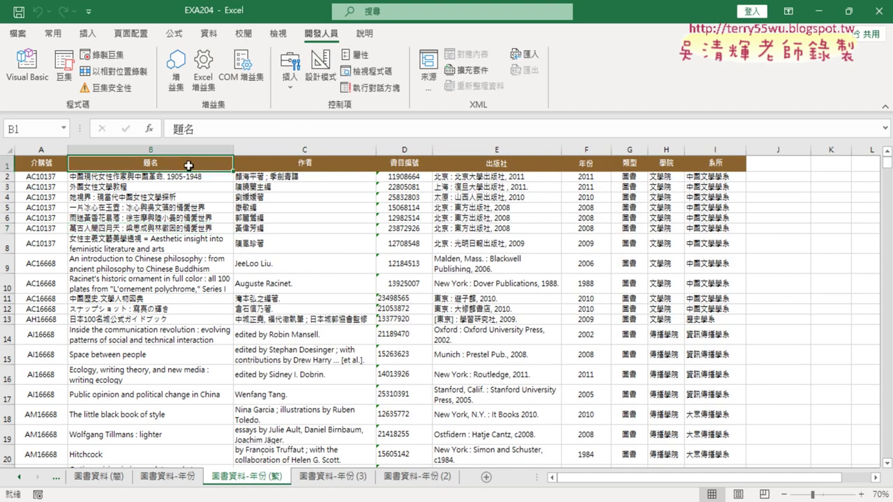
click(209, 34)
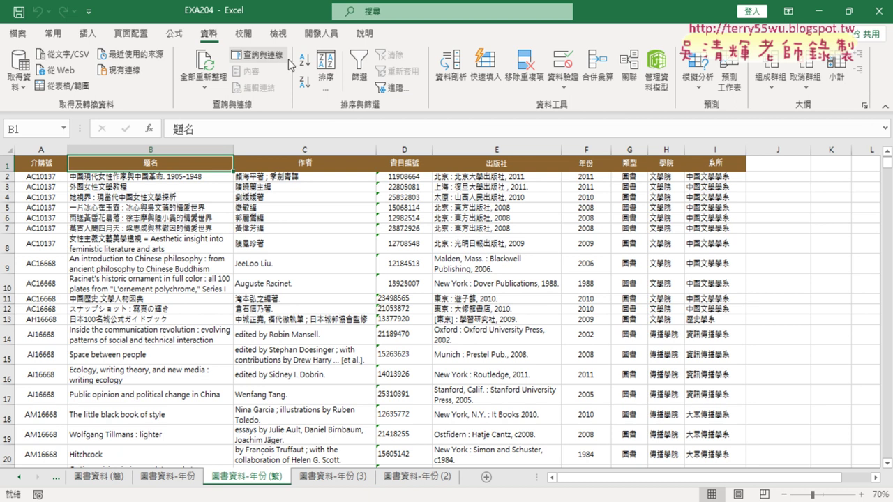
click(358, 70)
click(228, 164)
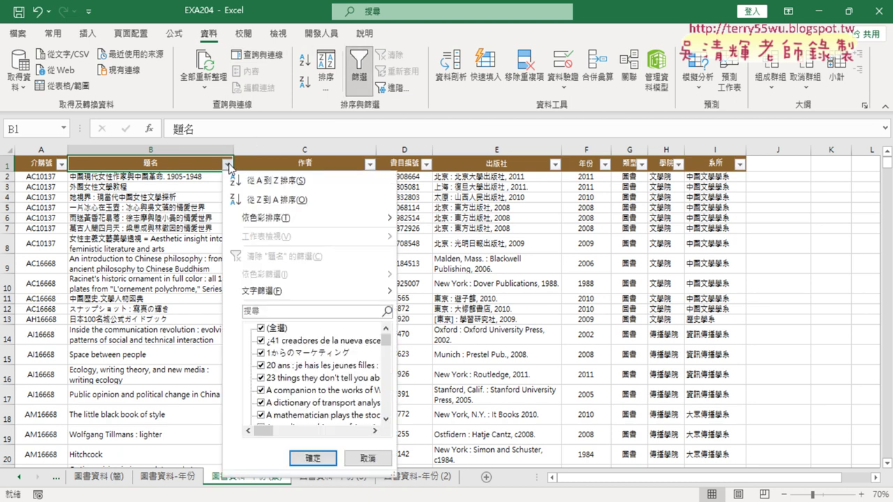
click(450, 380)
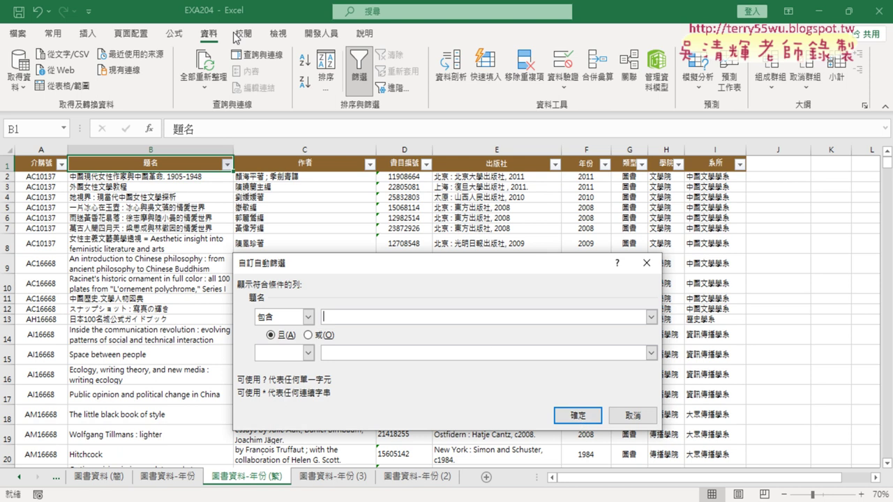
click(628, 421)
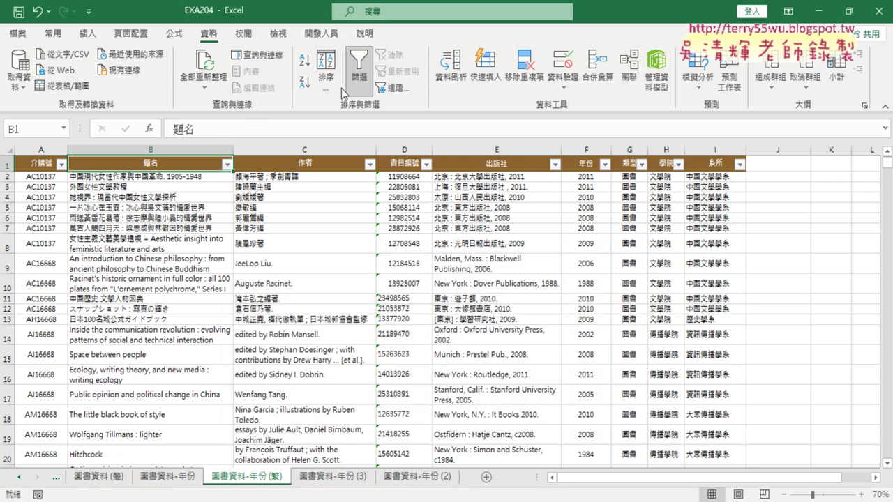
click(361, 75)
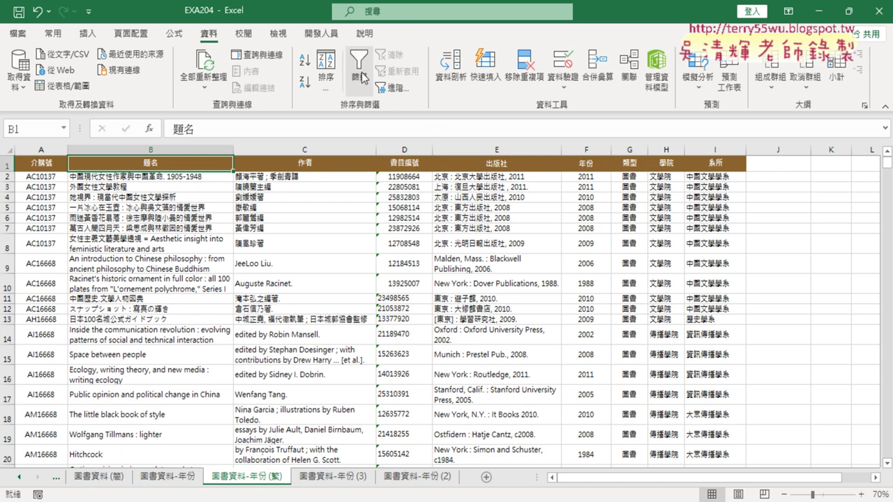
Open the 篩選題名 macro for editing from the Developer tab's Macros list.
click(321, 33)
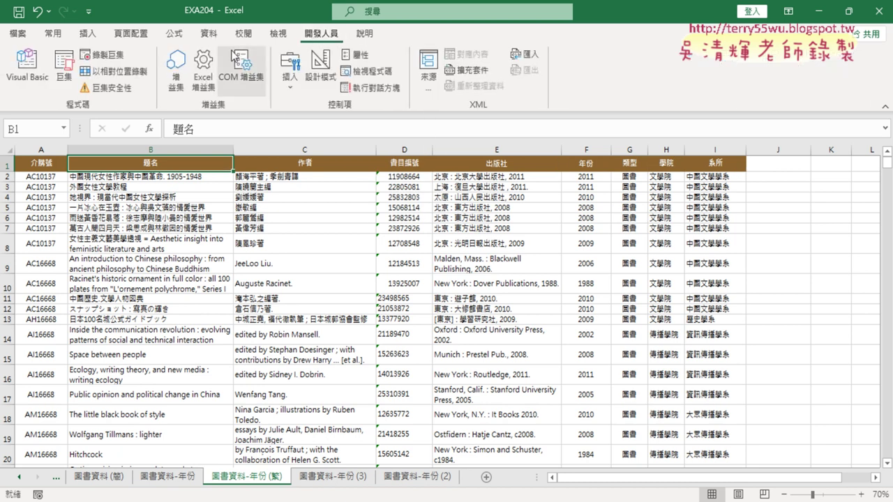
click(64, 76)
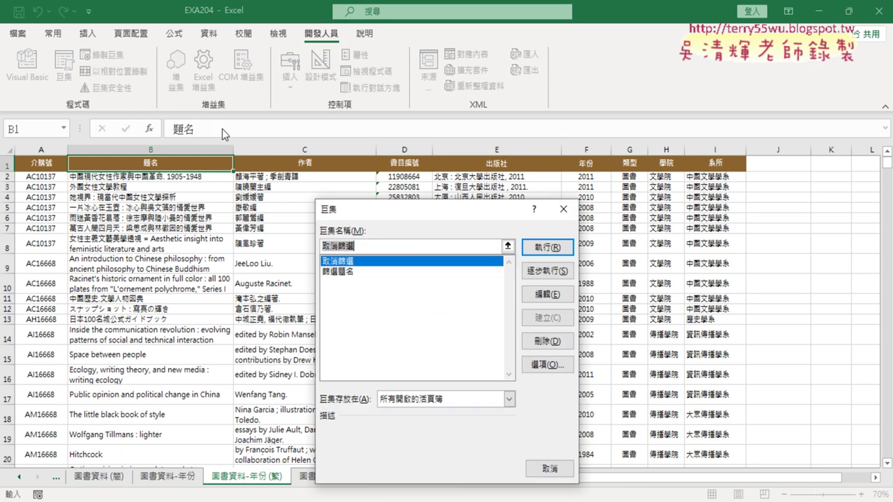
click(359, 272)
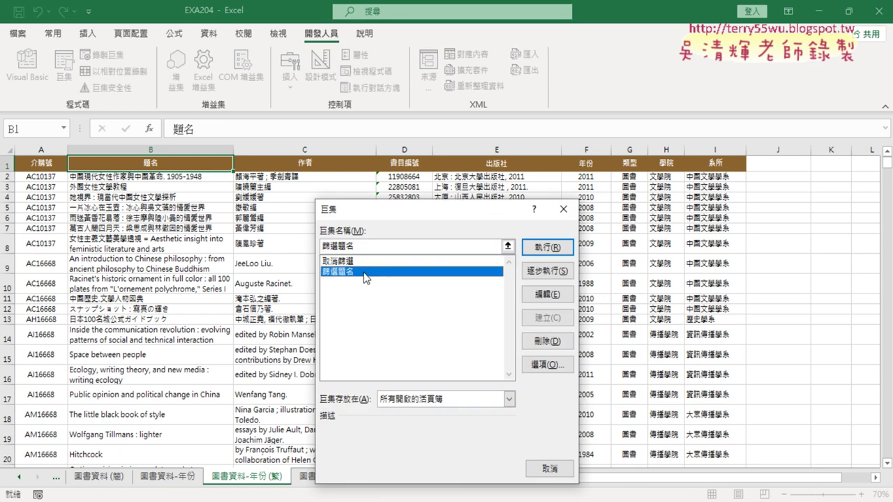
click(548, 293)
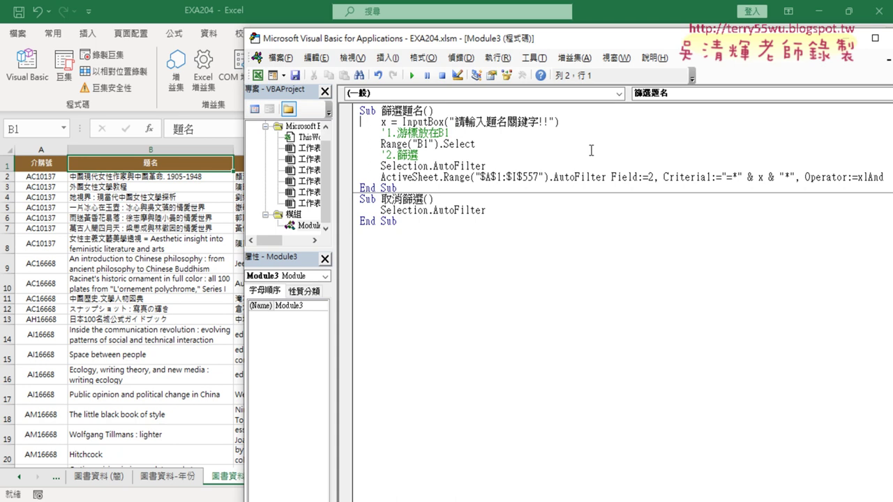
Highlight the step comments, the InputBox line and the " & x & " criteria part.
click(452, 134)
drag(452, 134, 380, 133)
drag(419, 155, 382, 158)
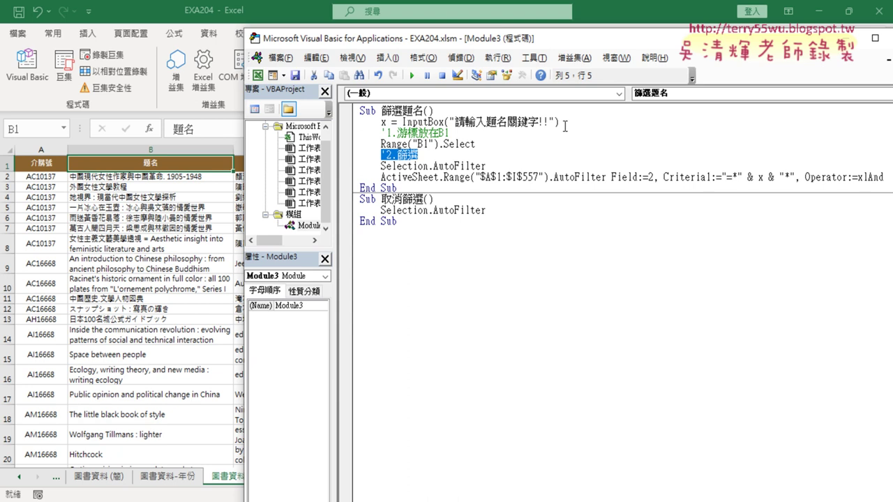
drag(559, 122, 403, 122)
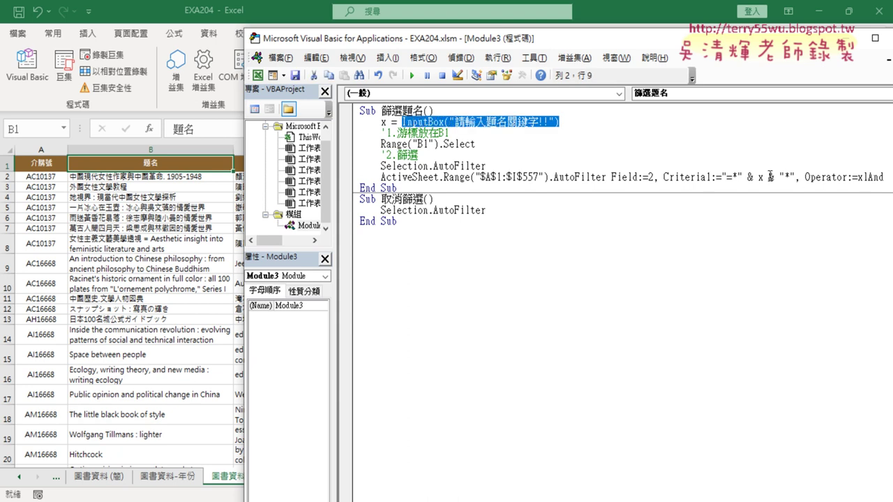
drag(739, 178, 783, 179)
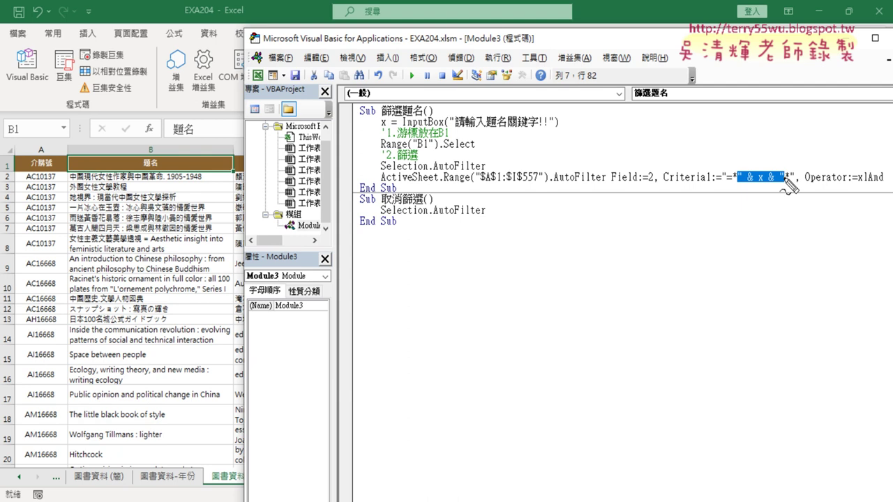
mouse_move(398, 143)
mouse_down()
mouse_move(753, 168)
mouse_move(738, 174)
mouse_up()
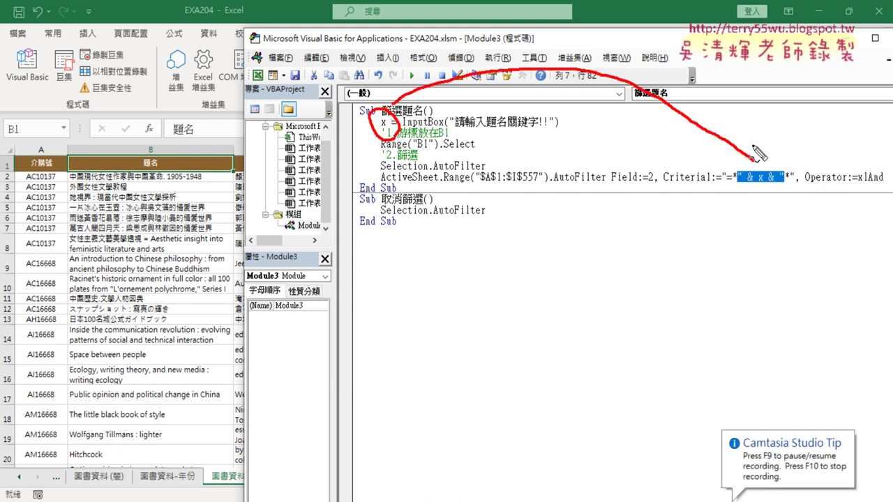